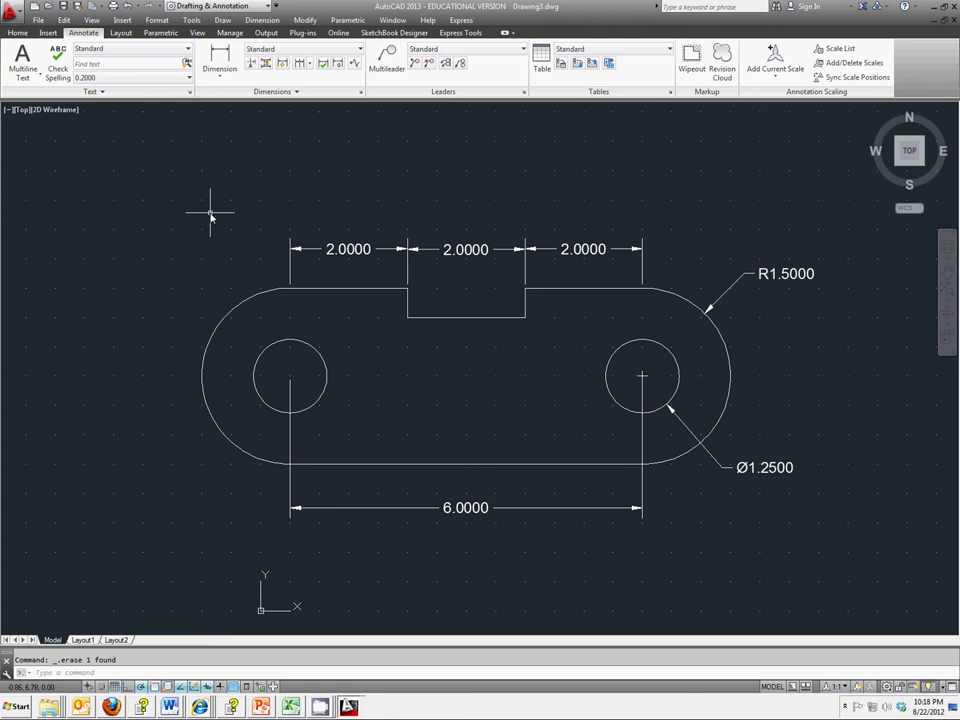
- Create a new blank drawing (Drawing4) from the acad.dwt template
{"action": "left_click", "coordinate": [34, 6]}
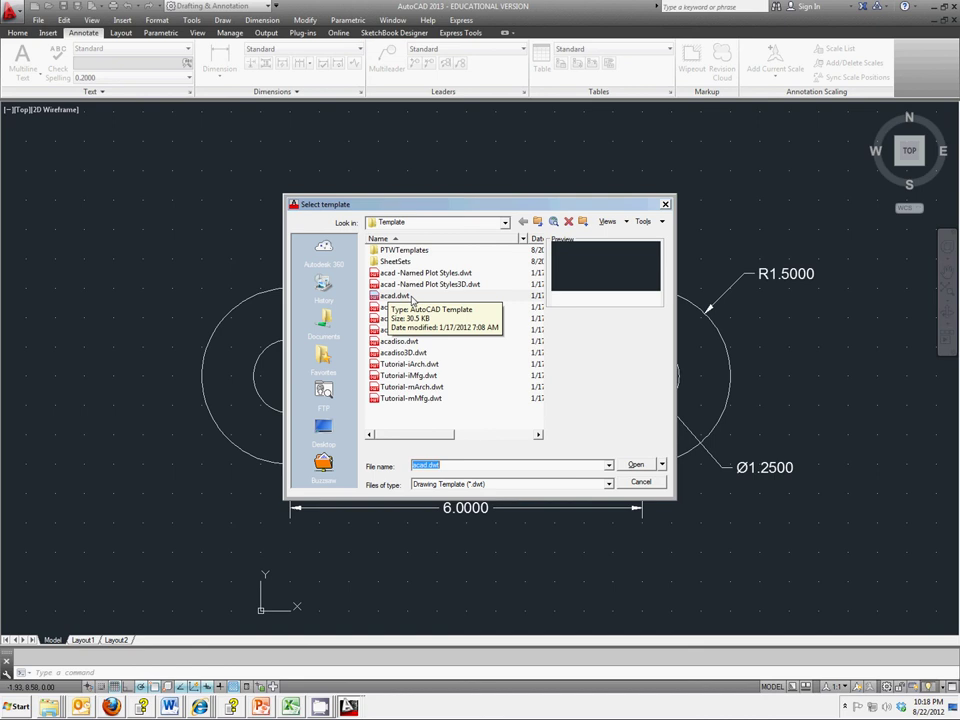
{"action": "left_click", "coordinate": [635, 464]}
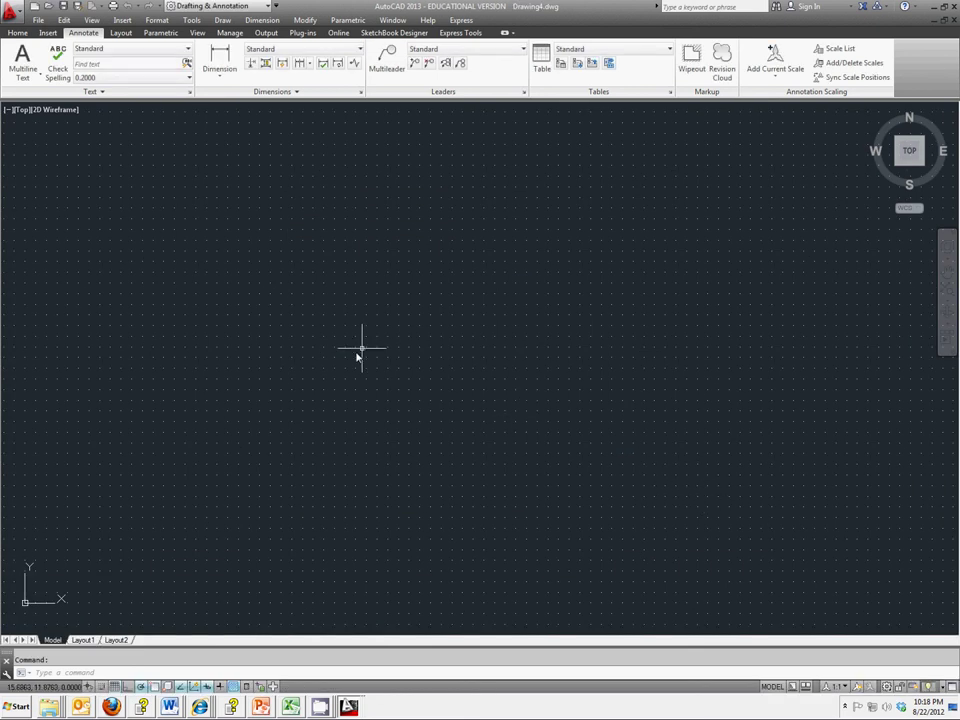
- Turn Snap On in the snap and grid settings
{"action": "right_click", "coordinate": [113, 687]}
{"action": "left_click", "coordinate": [131, 665]}
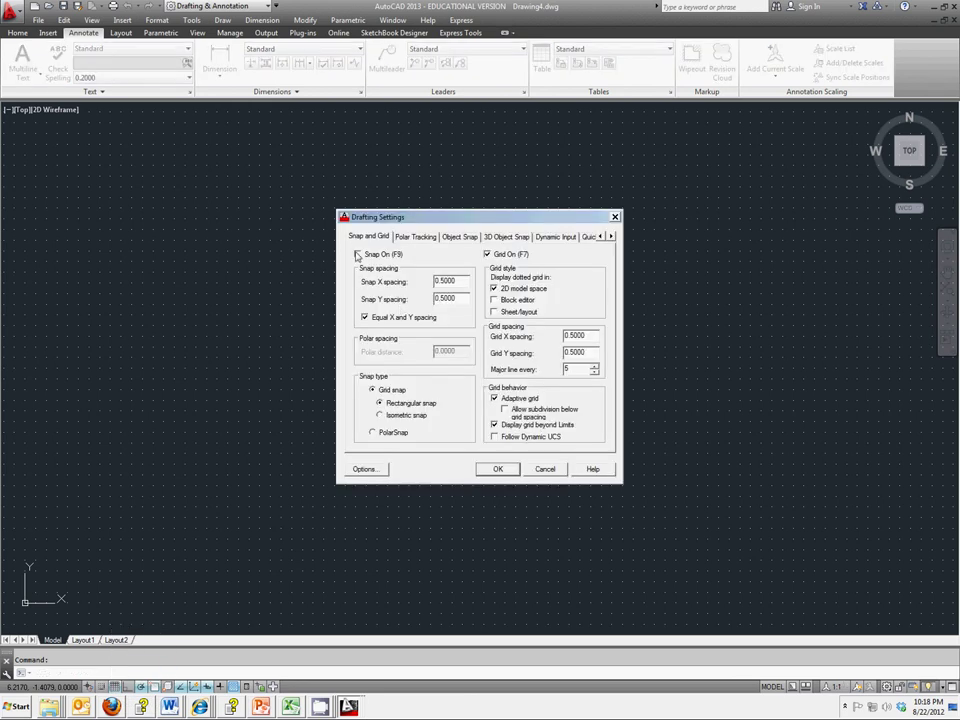
{"action": "left_click", "coordinate": [357, 255]}
{"action": "left_click", "coordinate": [500, 468]}
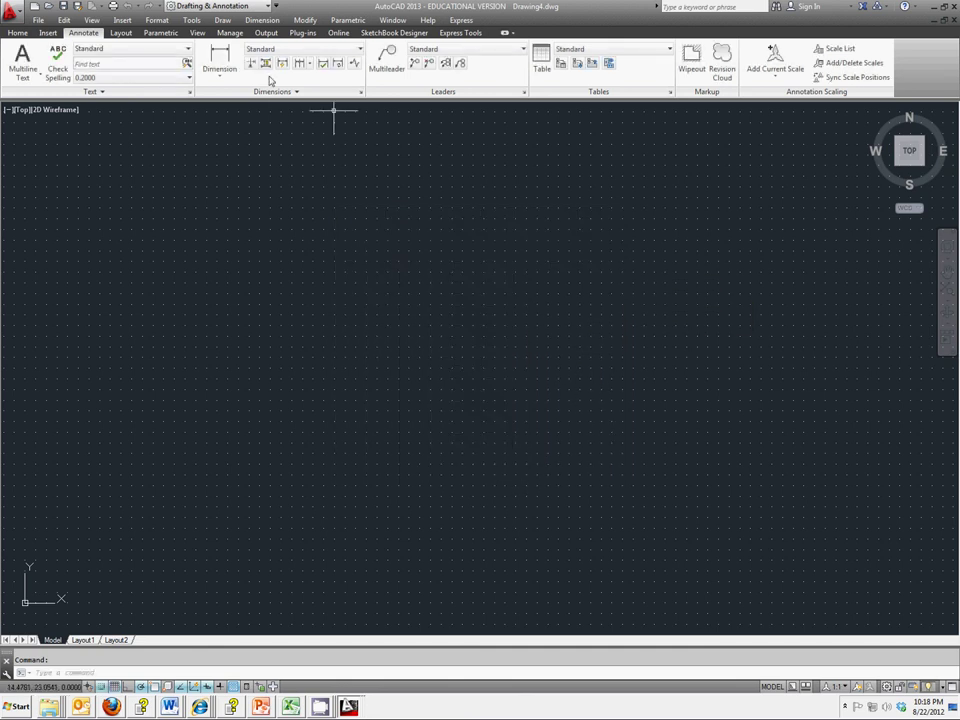
- Set the drawing's length precision to 0.00 in Drawing Units
{"action": "left_click", "coordinate": [158, 20]}
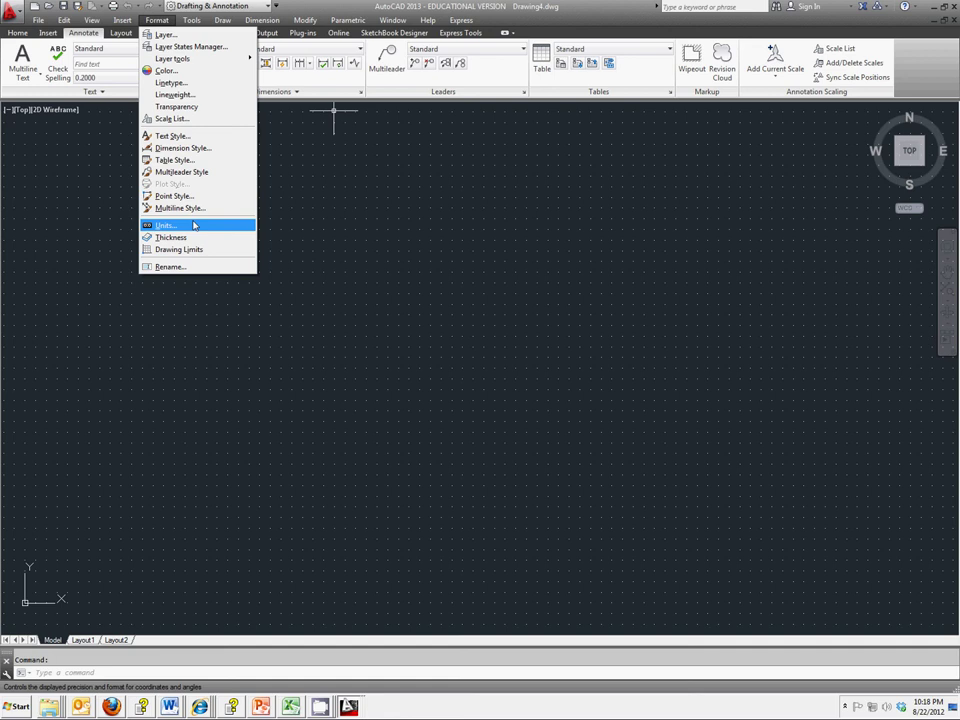
{"action": "left_click", "coordinate": [190, 221]}
{"action": "left_click", "coordinate": [430, 291]}
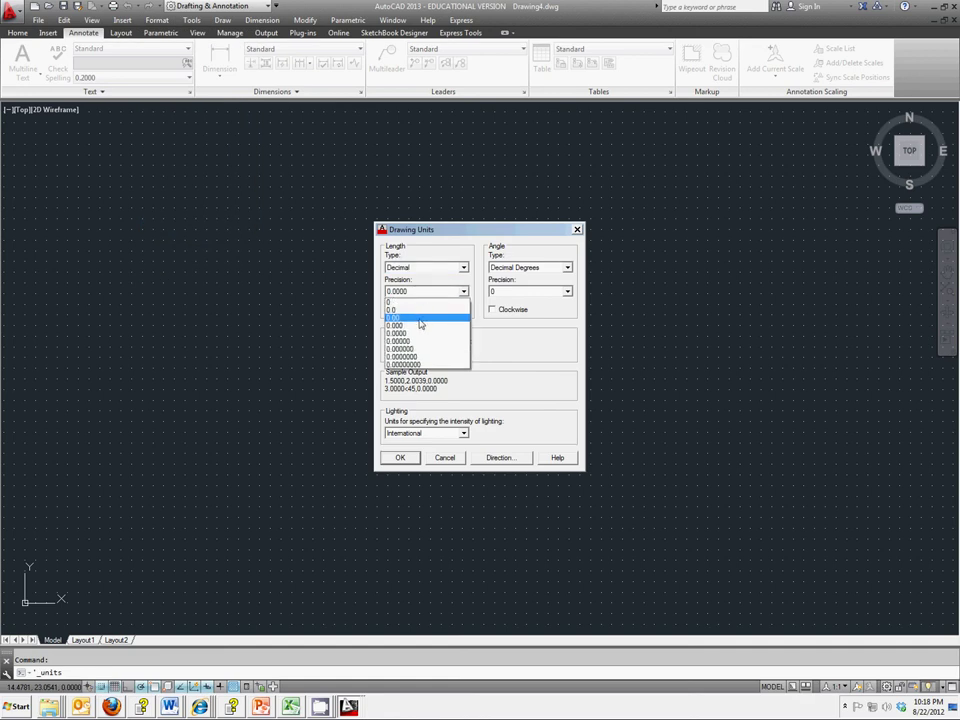
{"action": "left_click", "coordinate": [424, 319]}
{"action": "left_click", "coordinate": [403, 460]}
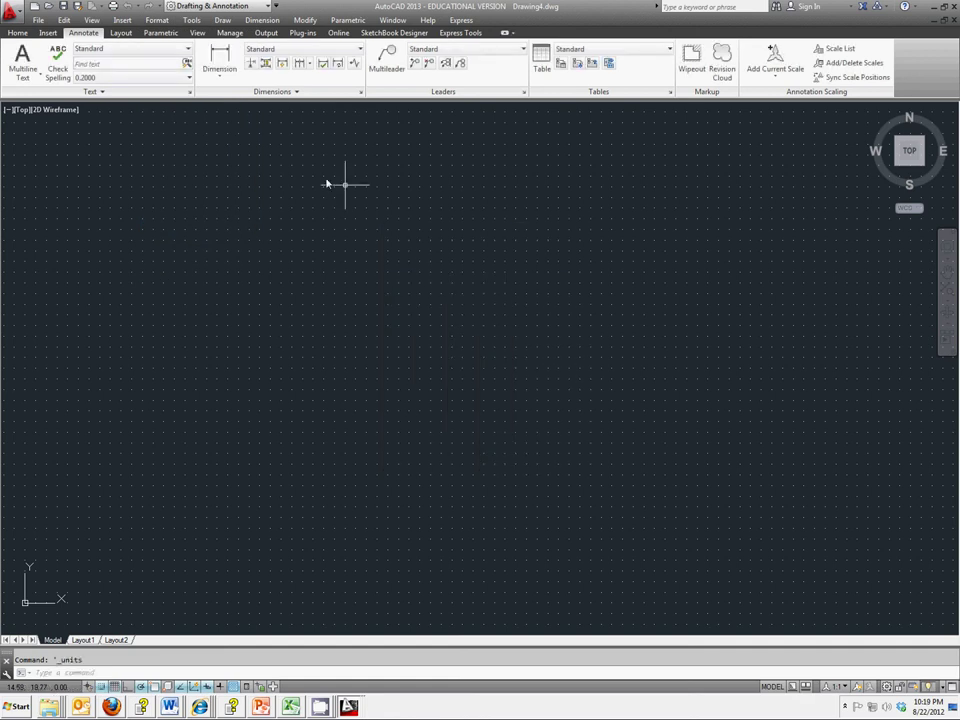
- Start Drawing Limits and accept the default 0,0 lower-left corner
{"action": "left_click", "coordinate": [157, 20]}
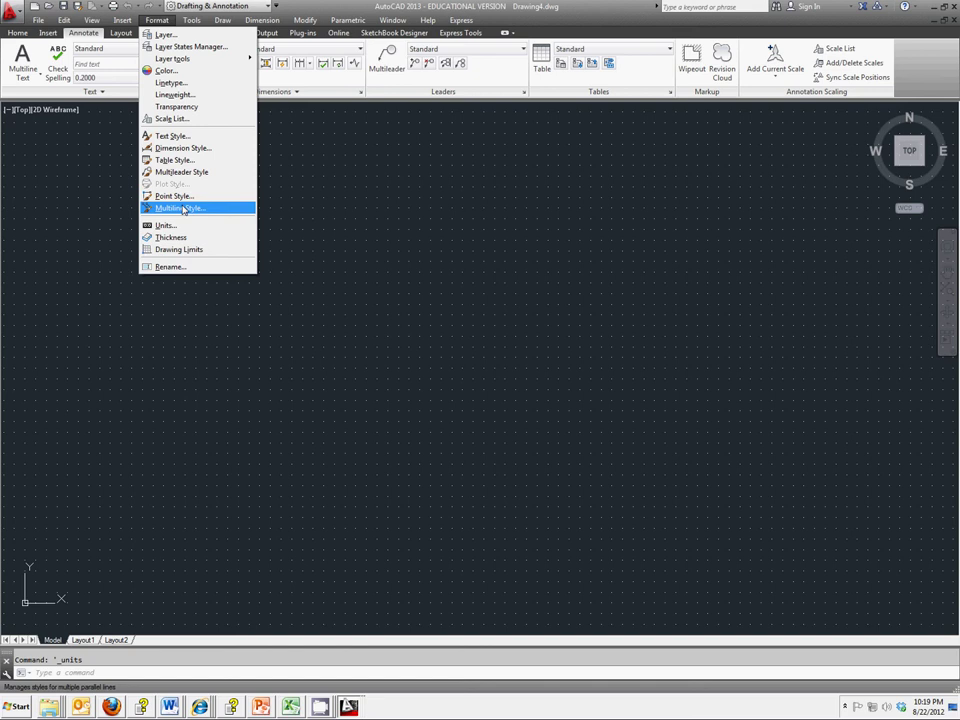
{"action": "left_click", "coordinate": [191, 252]}
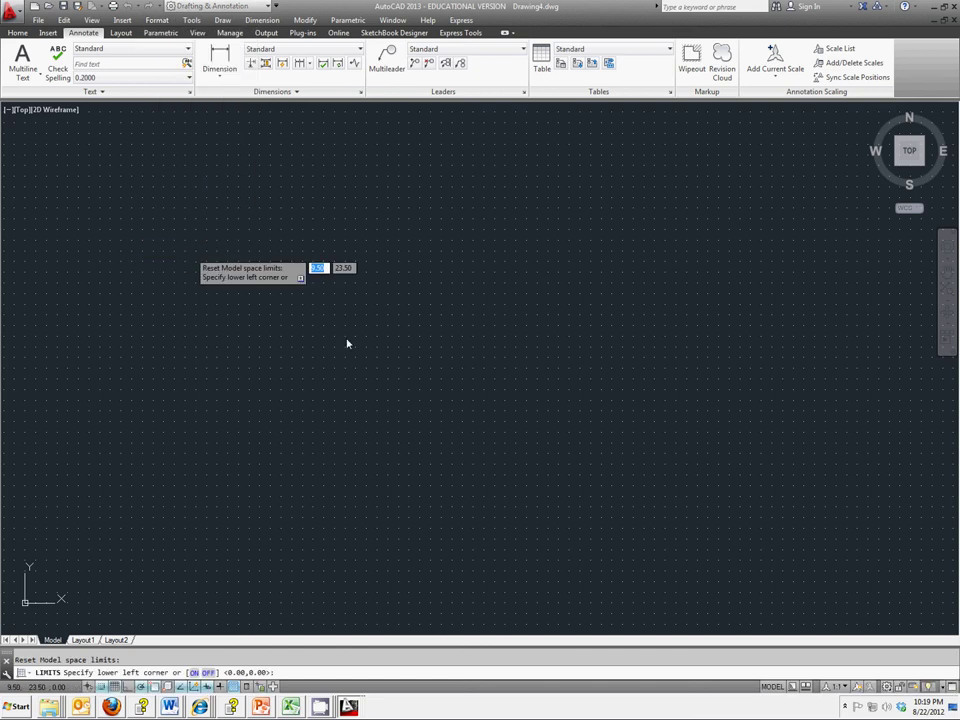
{"action": "key", "text": "Return"}
{"action": "key", "text": "Return"}
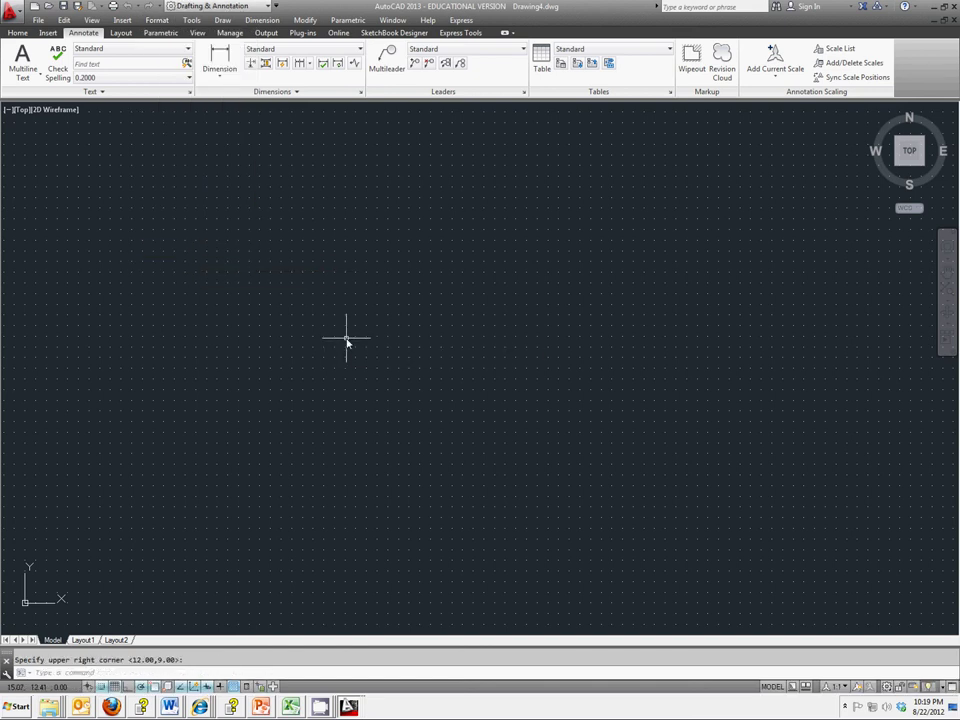
- Zoom All to fit the 0,0 to 12,9 limits in the view
{"action": "left_click", "coordinate": [91, 20]}
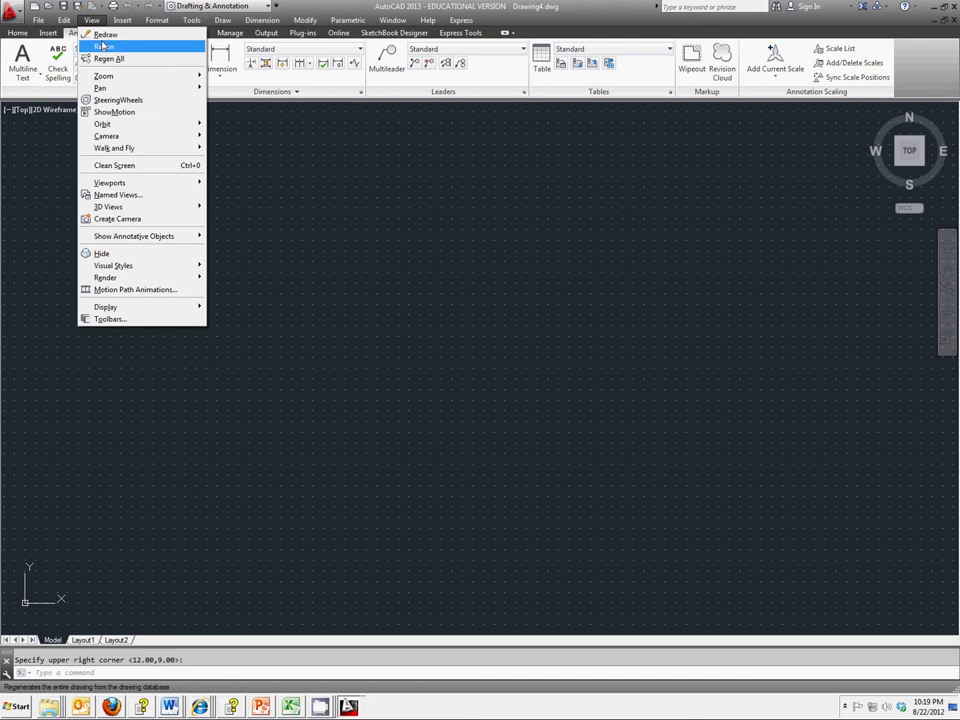
{"action": "mouse_move", "coordinate": [142, 78]}
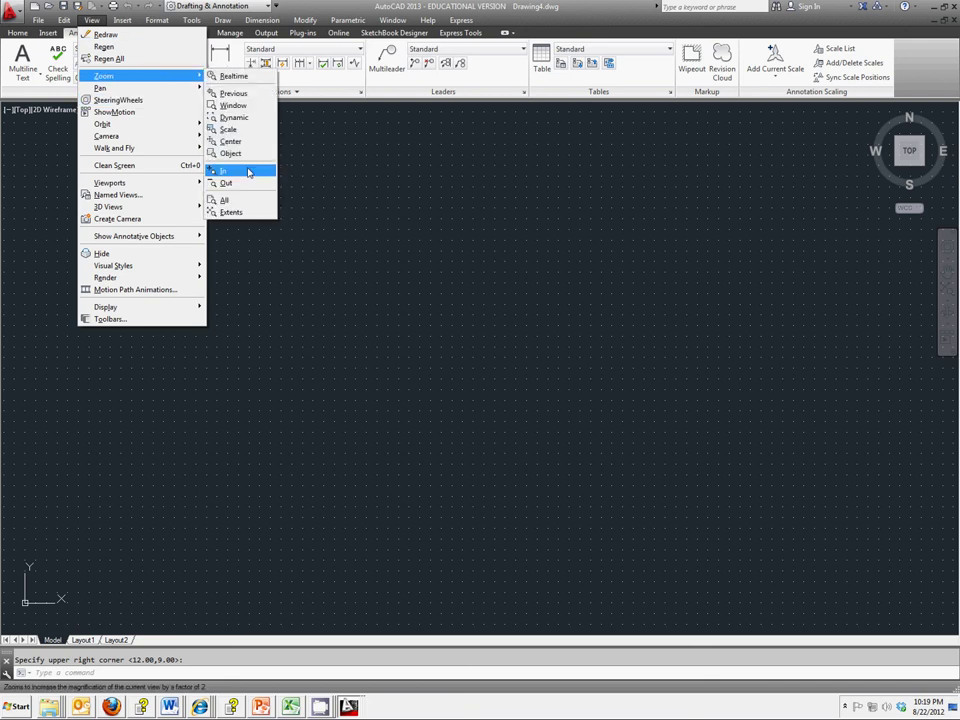
{"action": "left_click", "coordinate": [256, 200]}
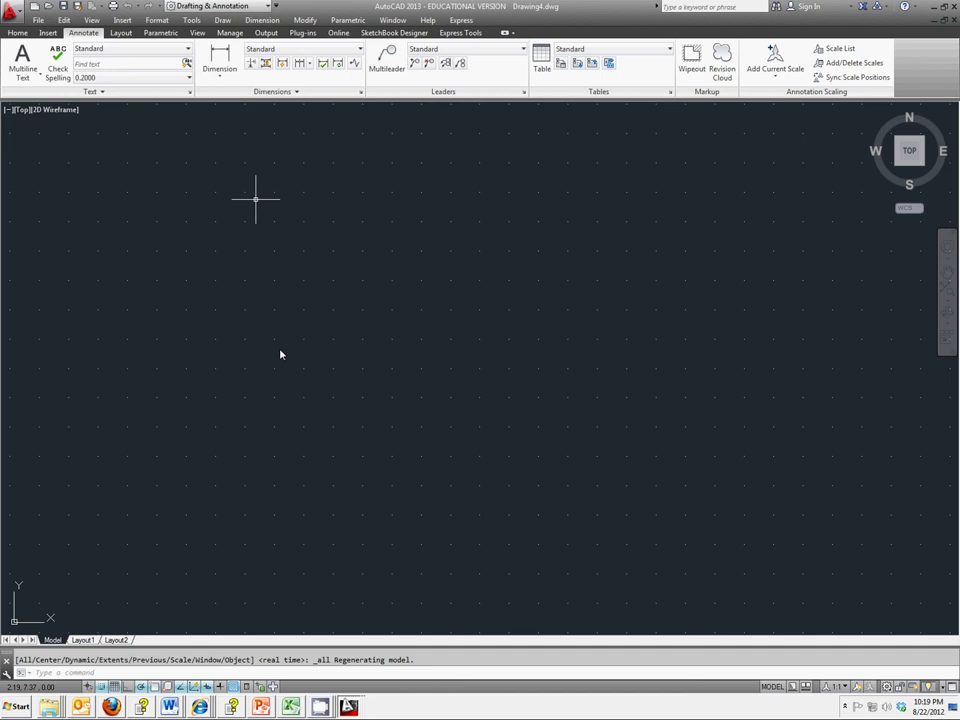
- Start a line and draw the 6-unit horizontal bottom edge at 0°
{"action": "left_click", "coordinate": [18, 33]}
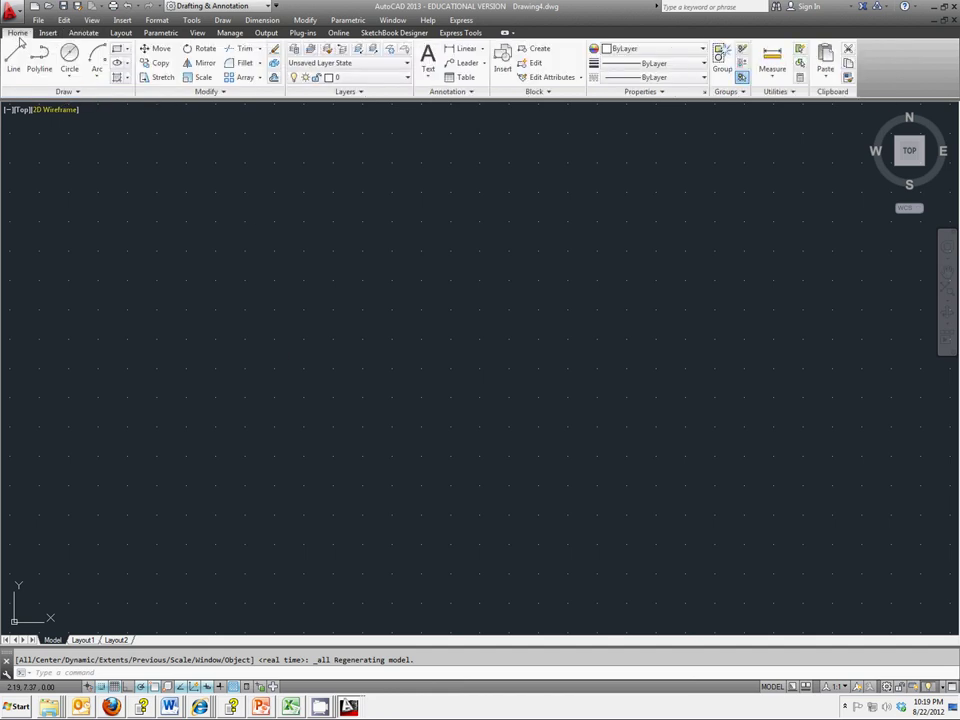
{"action": "left_click", "coordinate": [15, 58]}
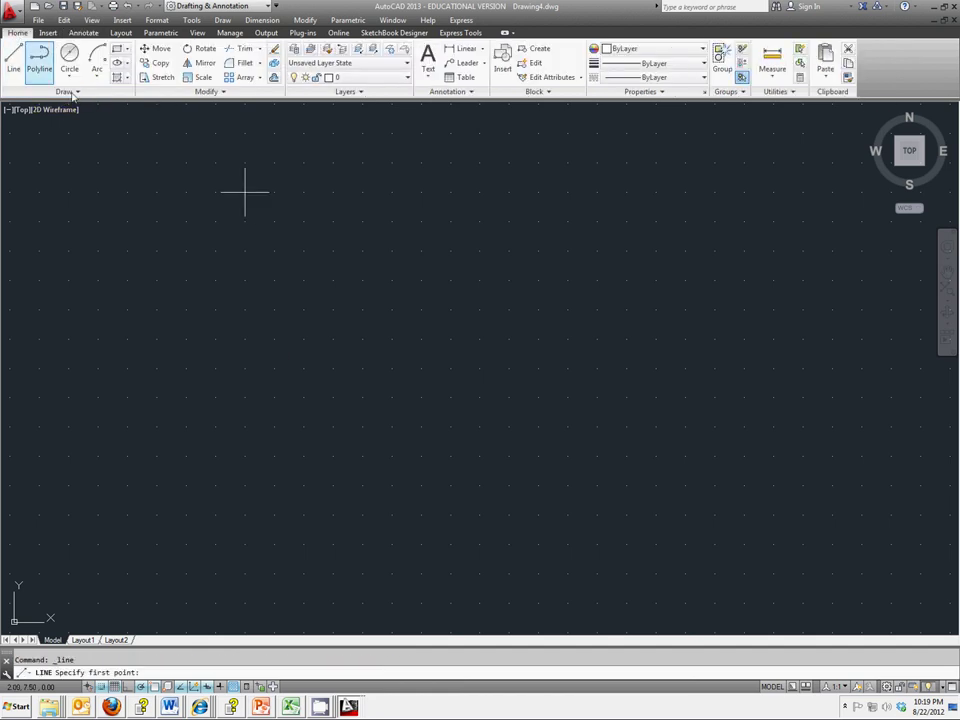
{"action": "left_click", "coordinate": [158, 489]}
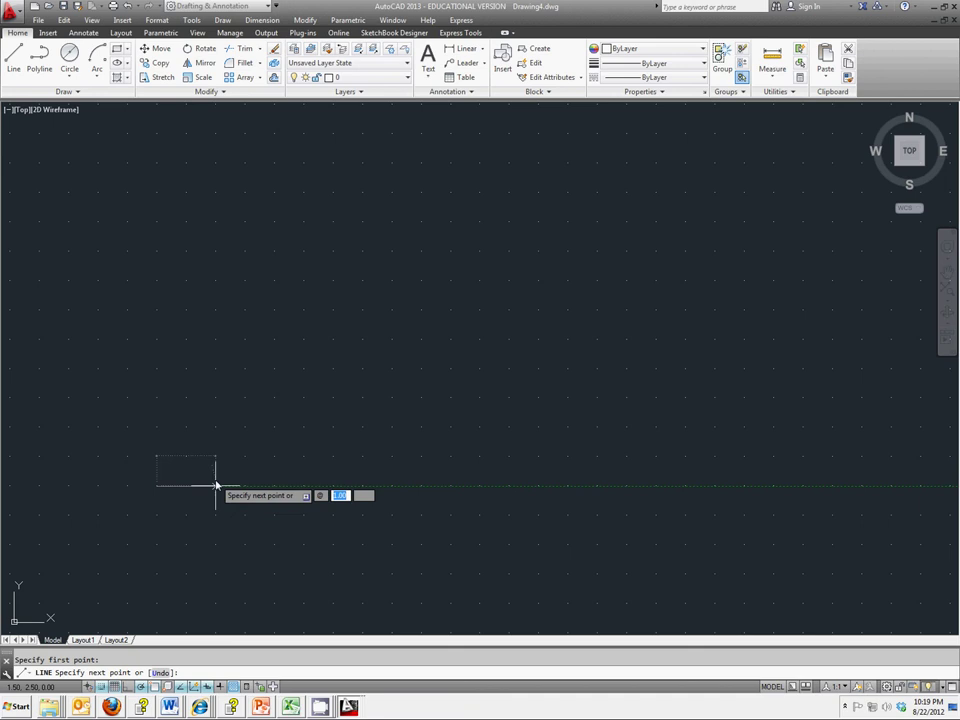
{"action": "type", "text": "6"}
{"action": "key", "text": "Tab"}
{"action": "type", "text": "0"}
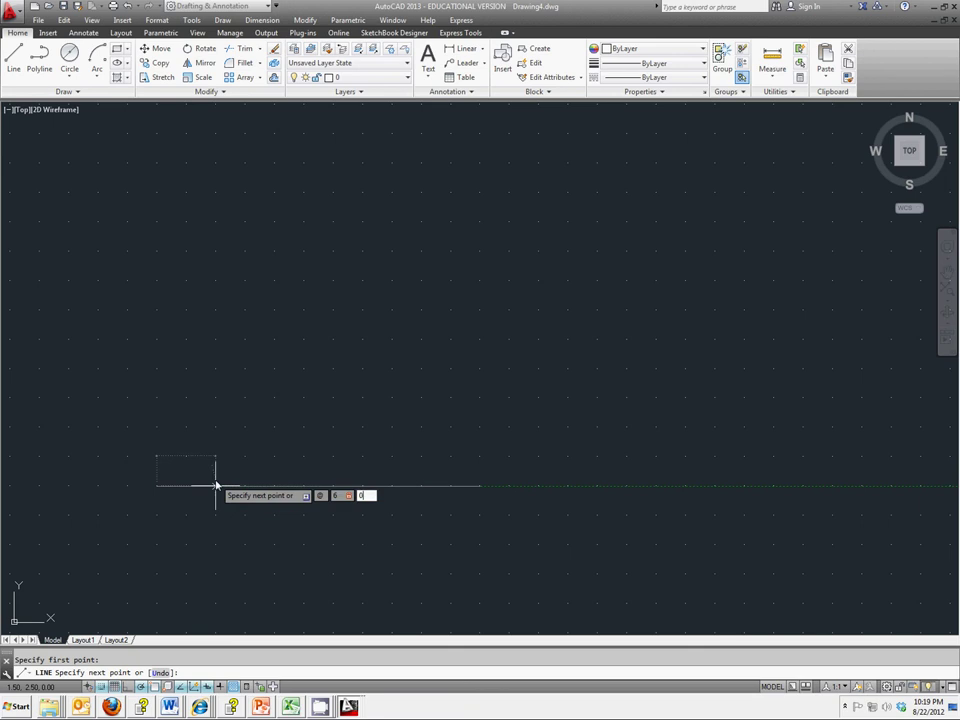
{"action": "key", "text": "Return"}
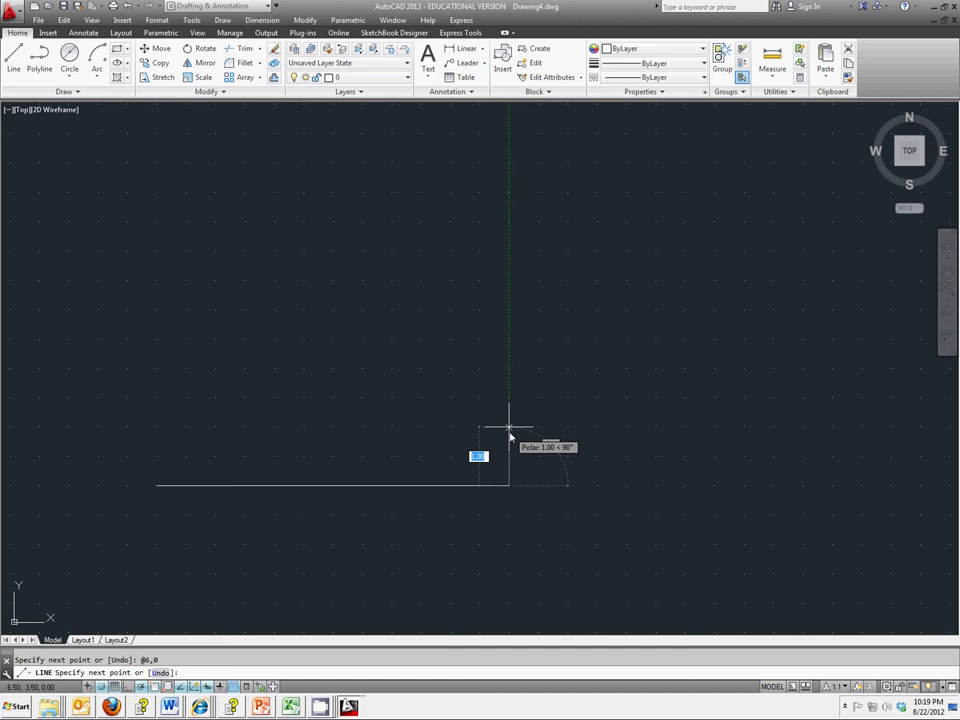
- Draw a 3-unit vertical line upward at 90° from the bottom edge's right end
{"action": "type", "text": "3"}
{"action": "left_click", "coordinate": [509, 430]}
{"action": "type", "text": "@"}
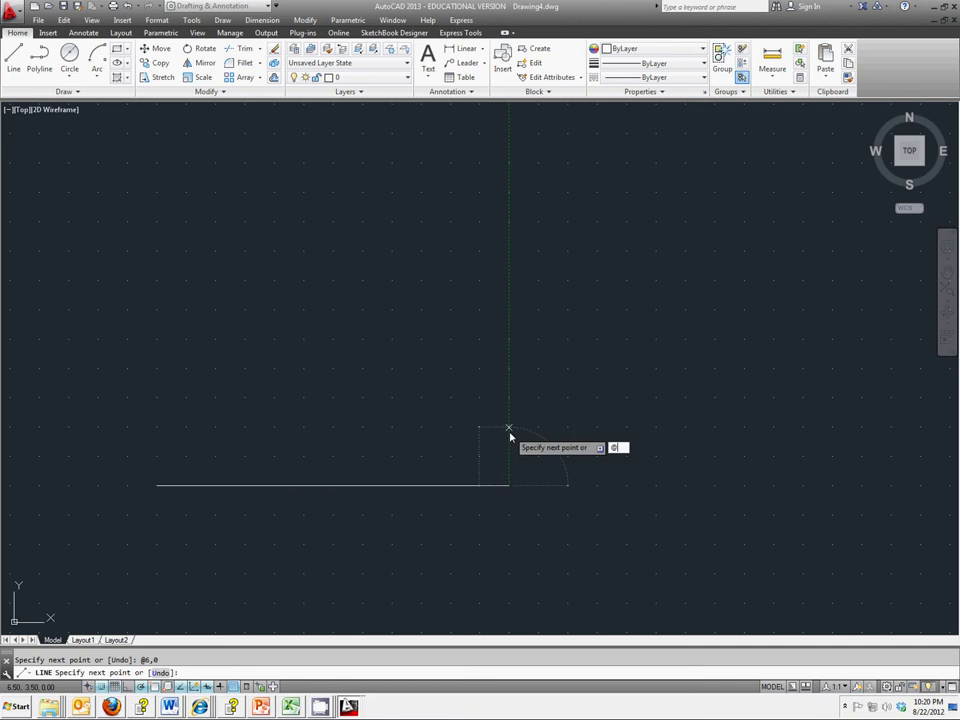
{"action": "type", "text": "3,"}
{"action": "key", "text": "BackSpace"}
{"action": "key", "text": "BackSpace"}
{"action": "key", "text": "BackSpace"}
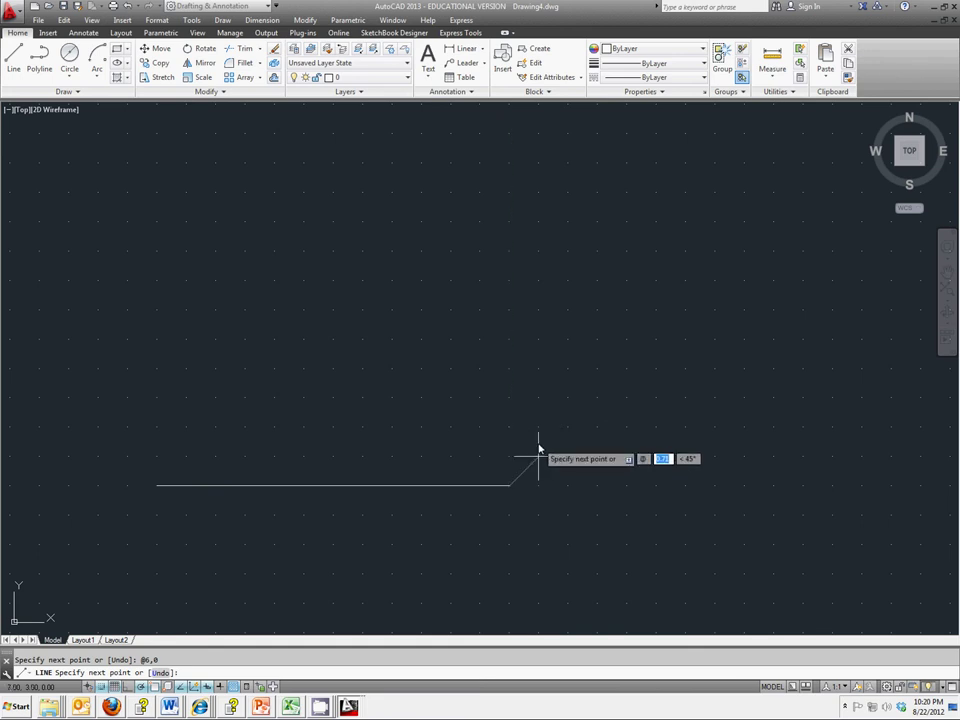
{"action": "type", "text": "@"}
{"action": "type", "text": "3"}
{"action": "key", "text": "Tab"}
{"action": "type", "text": "90"}
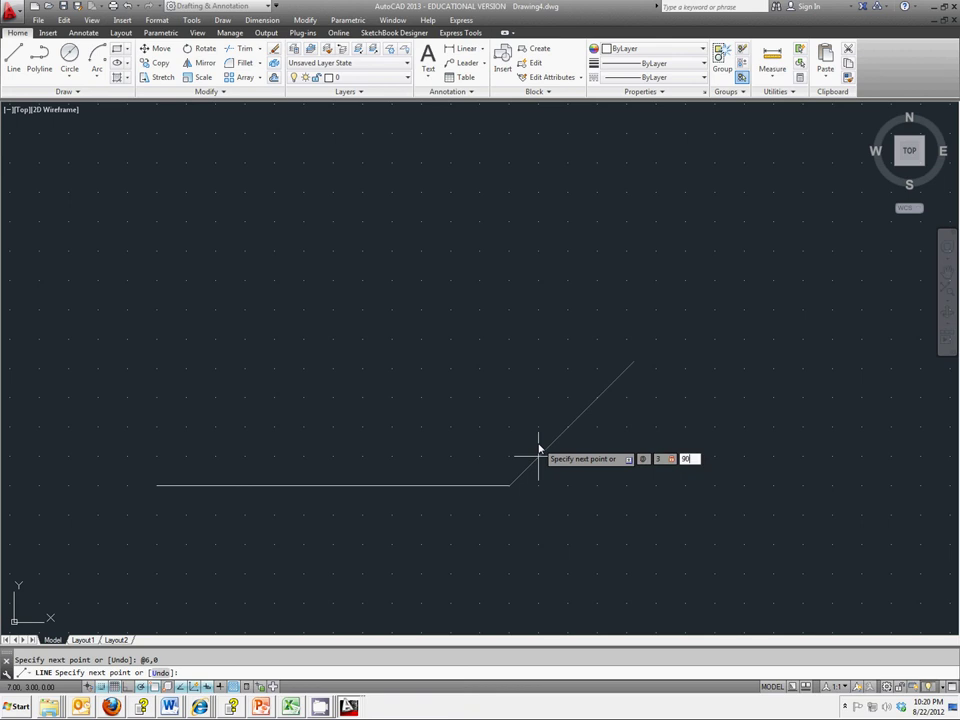
{"action": "key", "text": "Return"}
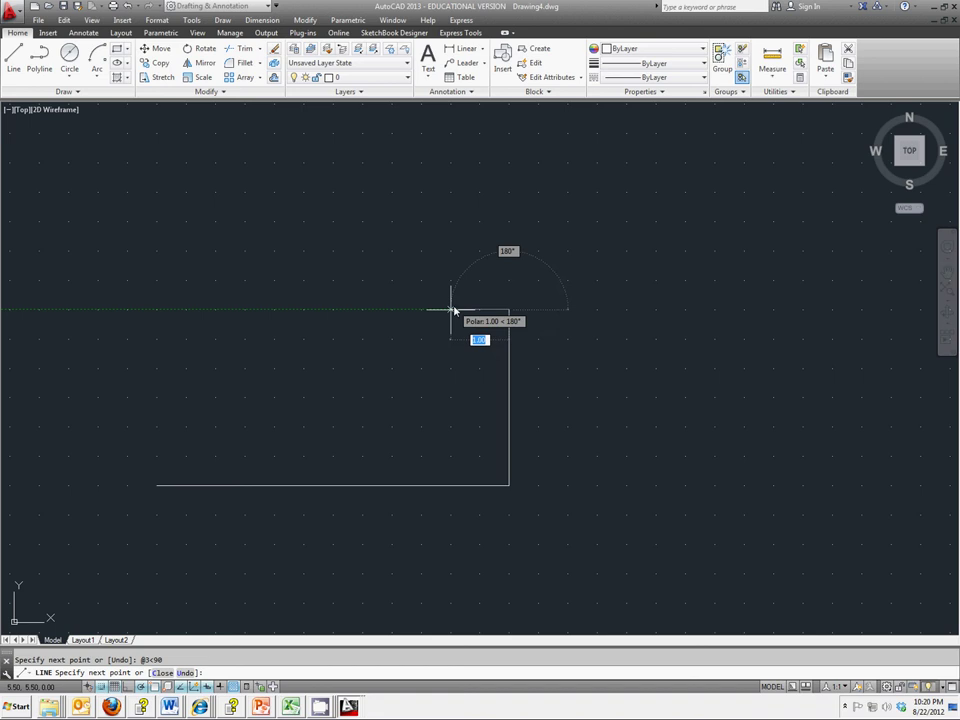
- Draw the top edge: 2 units left, down, 2-unit slot bottom, up, then 2 more left
{"action": "type", "text": "2"}
{"action": "key", "text": "Return"}
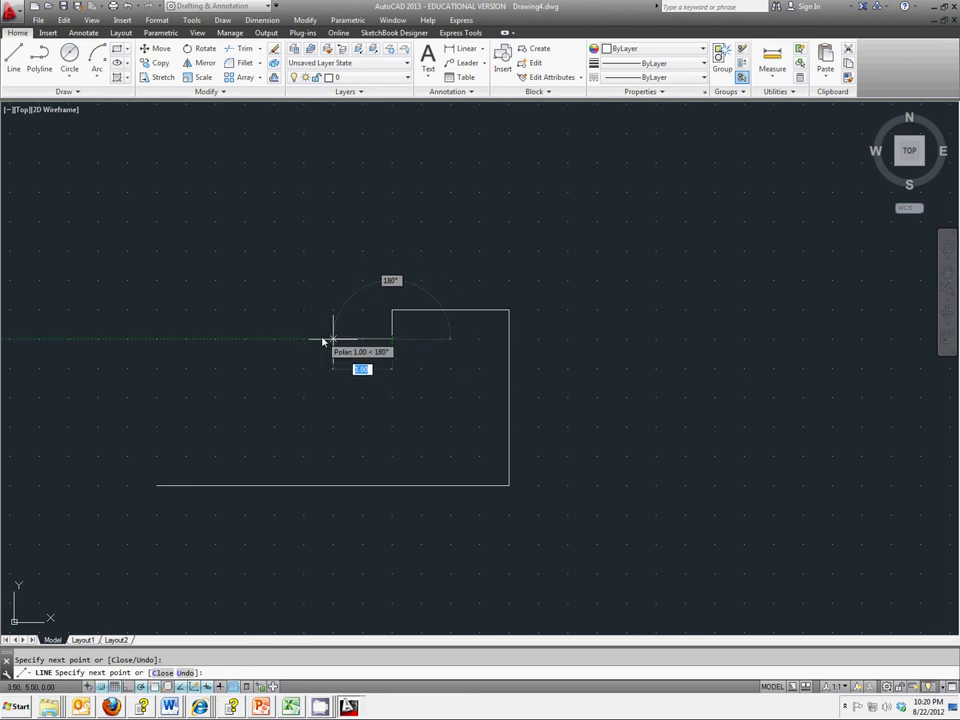
{"action": "type", "text": "2"}
{"action": "key", "text": "Return"}
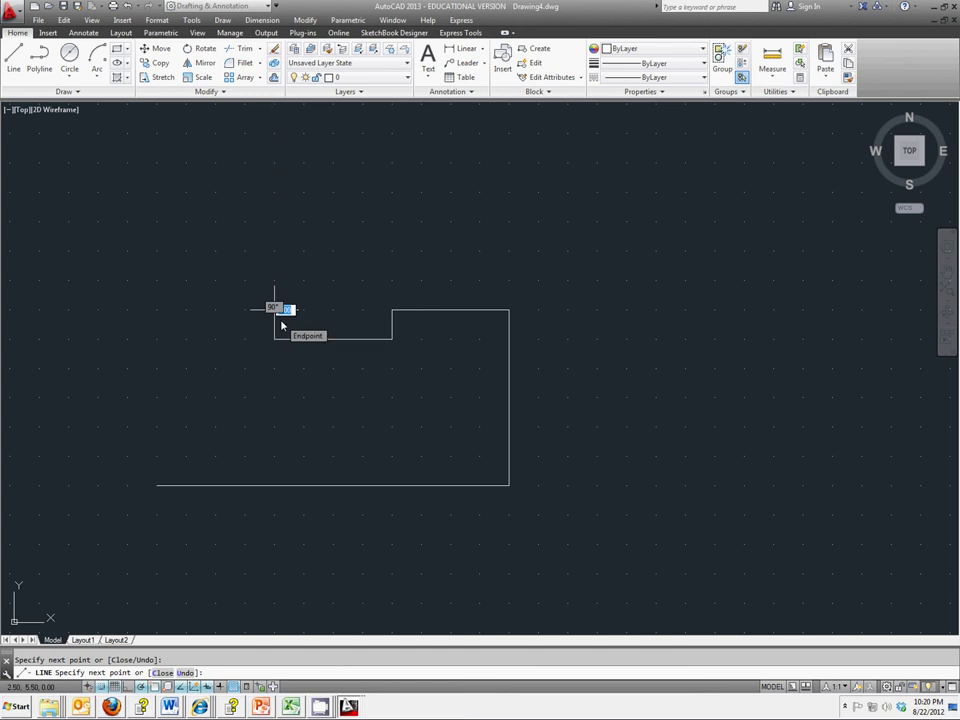
{"action": "left_click", "coordinate": [281, 322]}
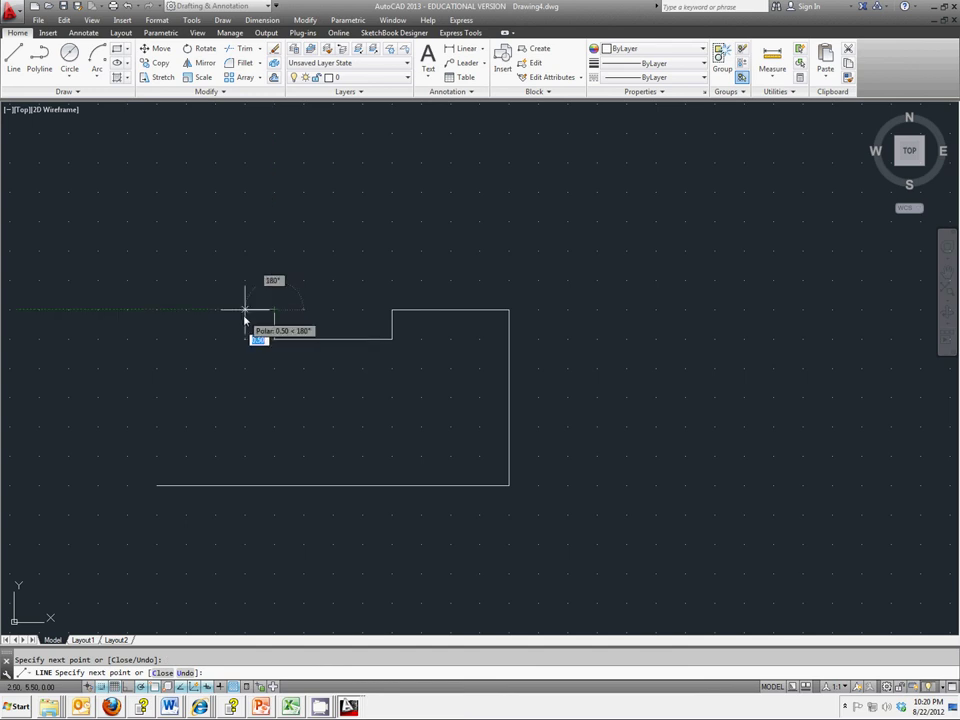
{"action": "type", "text": "2"}
{"action": "key", "text": "Return"}
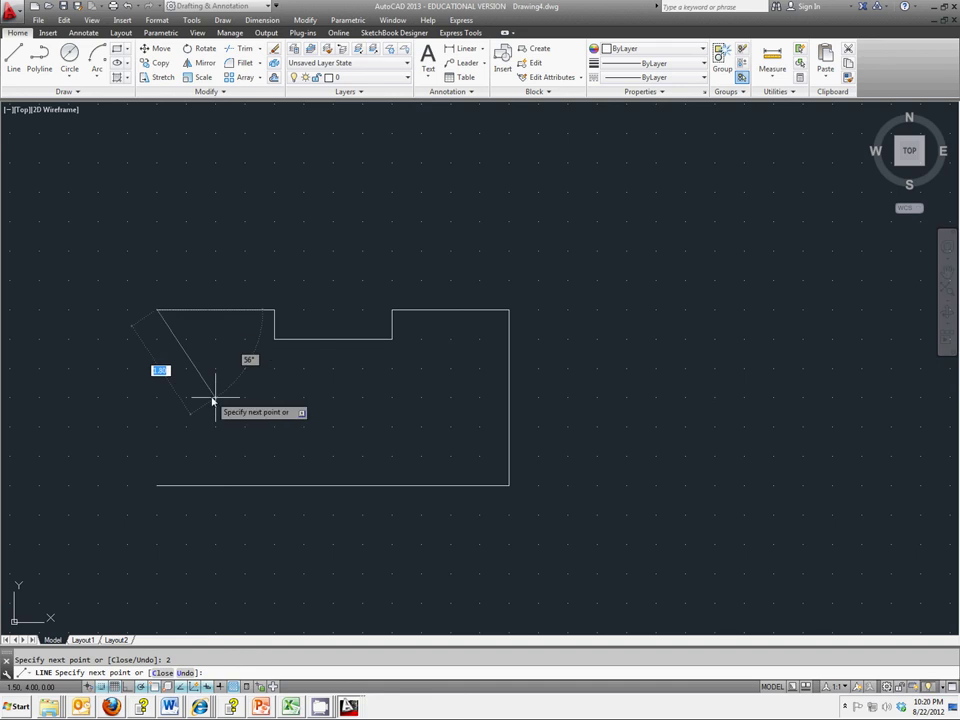
- Cancel the LINE command, leaving the outline's left side open
{"action": "key", "text": "Escape"}
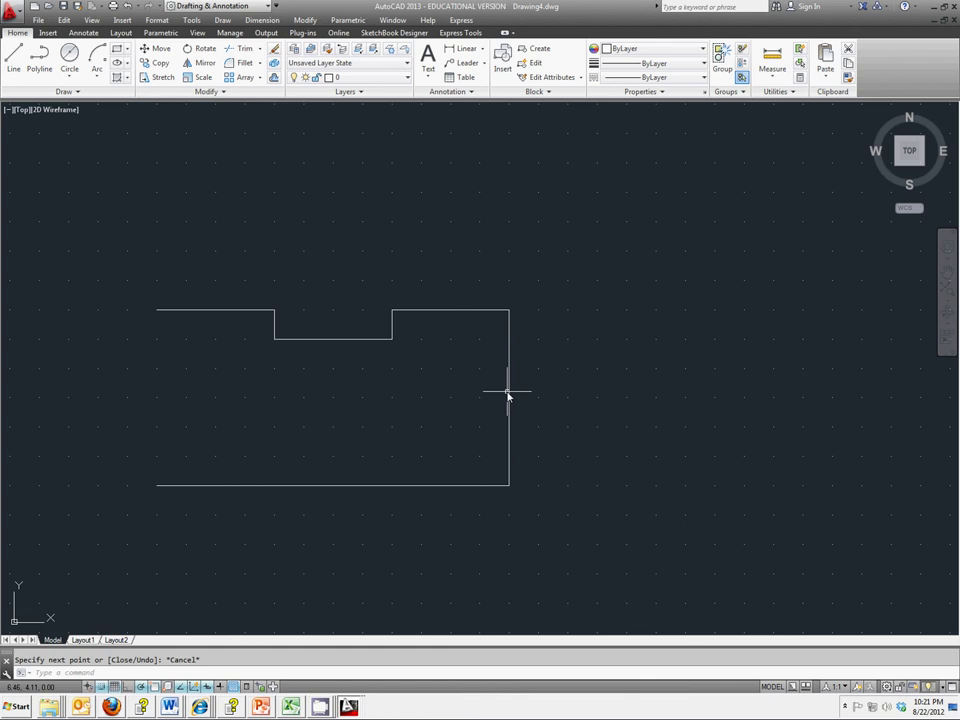
- Erase the vertical line on the outline's right edge
{"action": "left_click", "coordinate": [273, 52]}
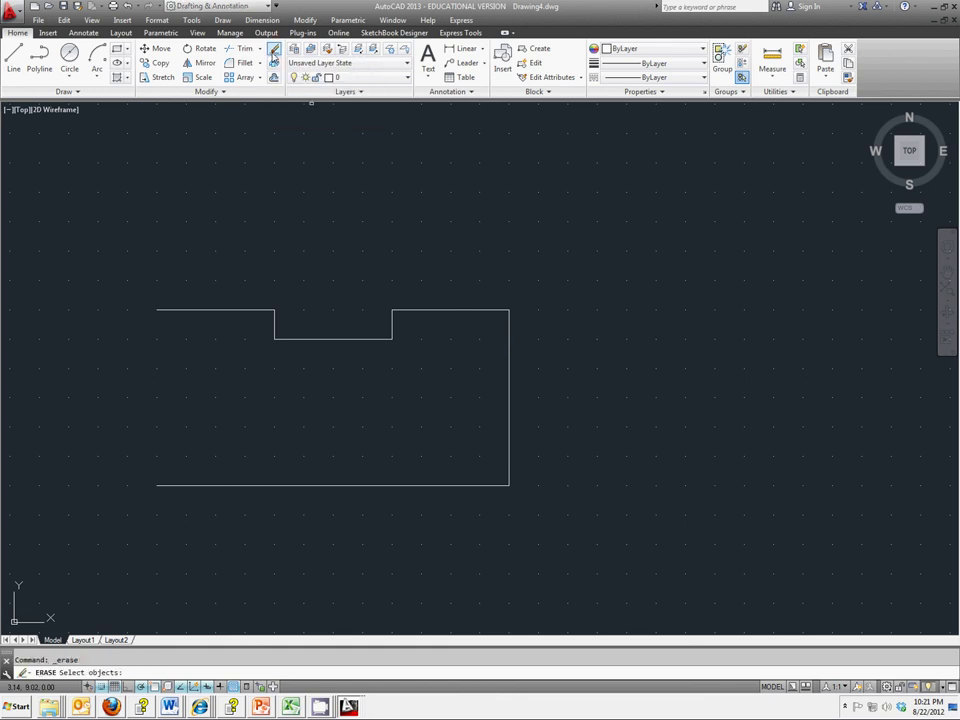
{"action": "left_click", "coordinate": [509, 361]}
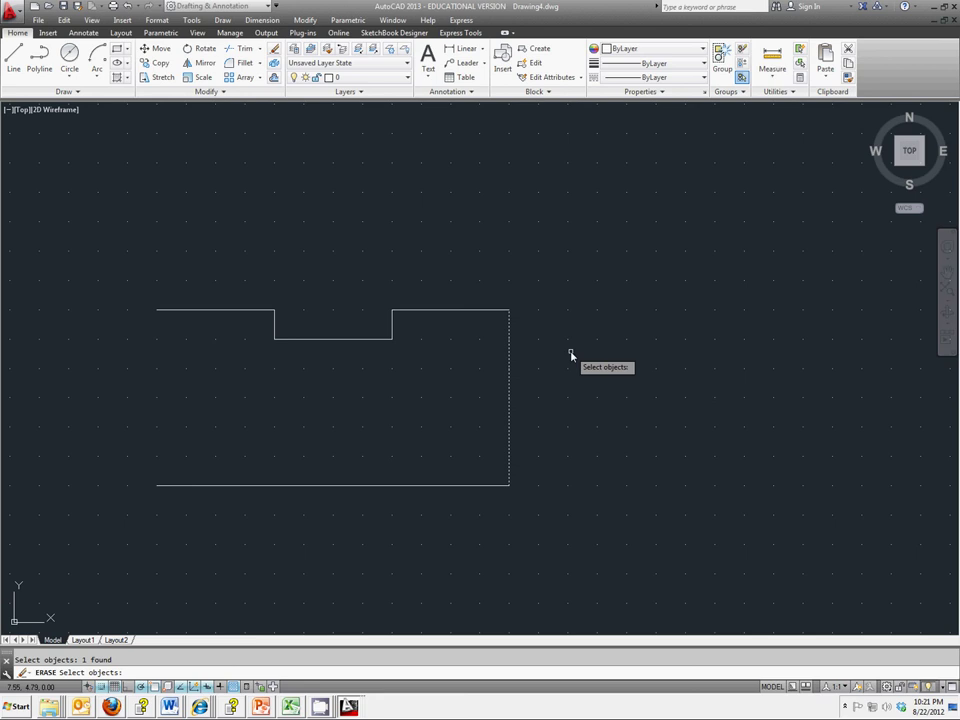
{"action": "key", "text": "Return"}
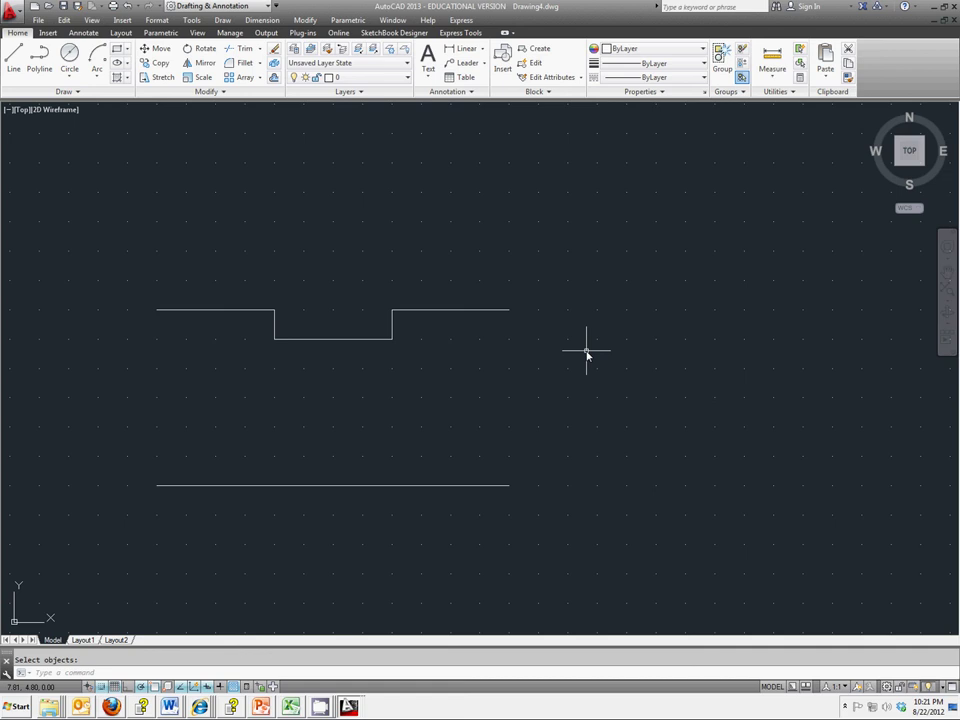
- Draw a Start-Center-End arc from the bottom line's right end, centred mid-side, to the top line
{"action": "left_click", "coordinate": [98, 76]}
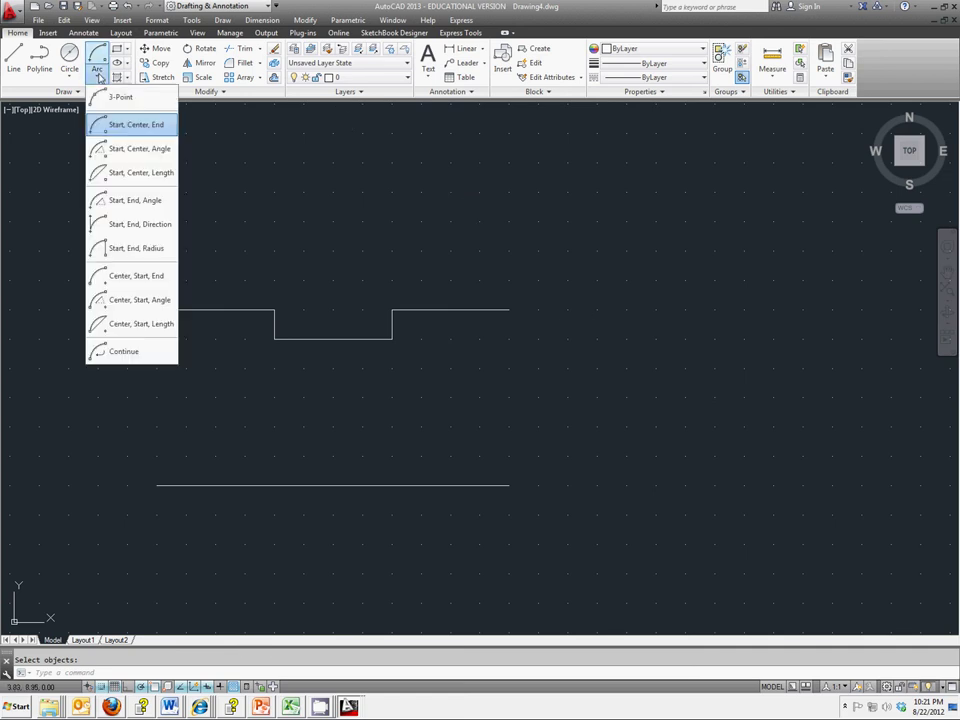
{"action": "left_click", "coordinate": [150, 126]}
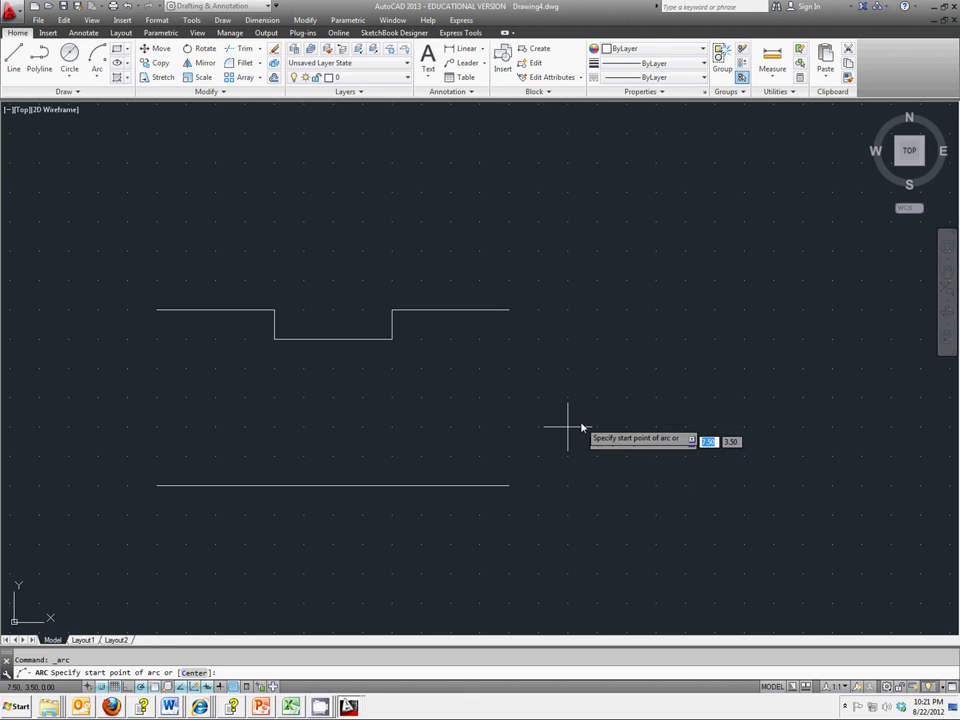
{"action": "left_click", "coordinate": [508, 486]}
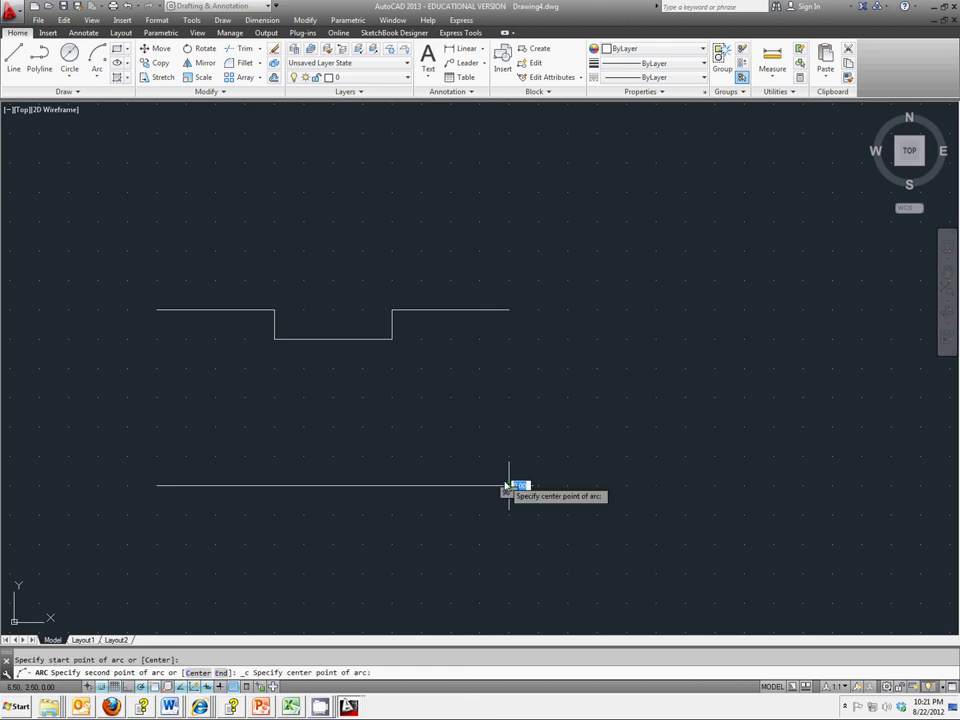
{"action": "left_click", "coordinate": [507, 398]}
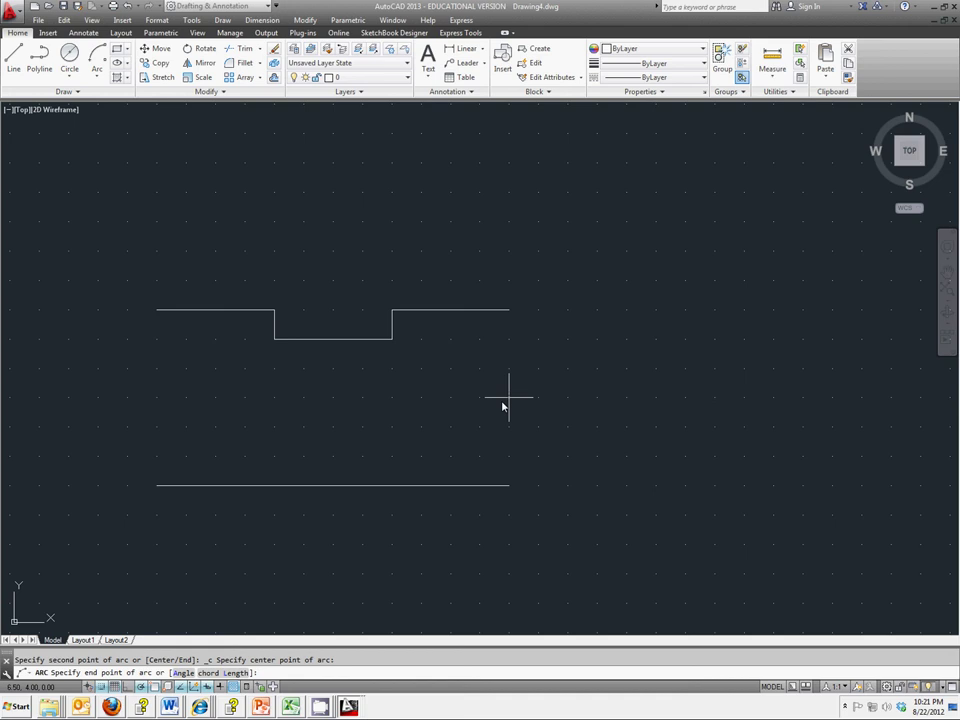
{"action": "left_click", "coordinate": [500, 312]}
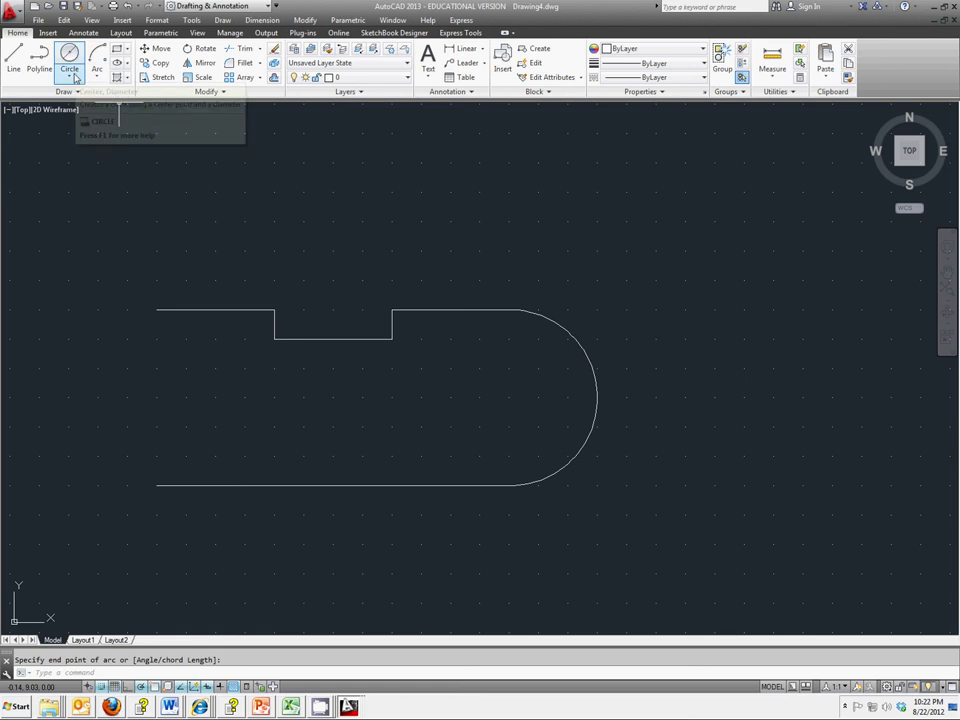
- Draw a Start-Center-End arc from the top line's left end, centred midway down the left side
{"action": "left_click", "coordinate": [97, 77]}
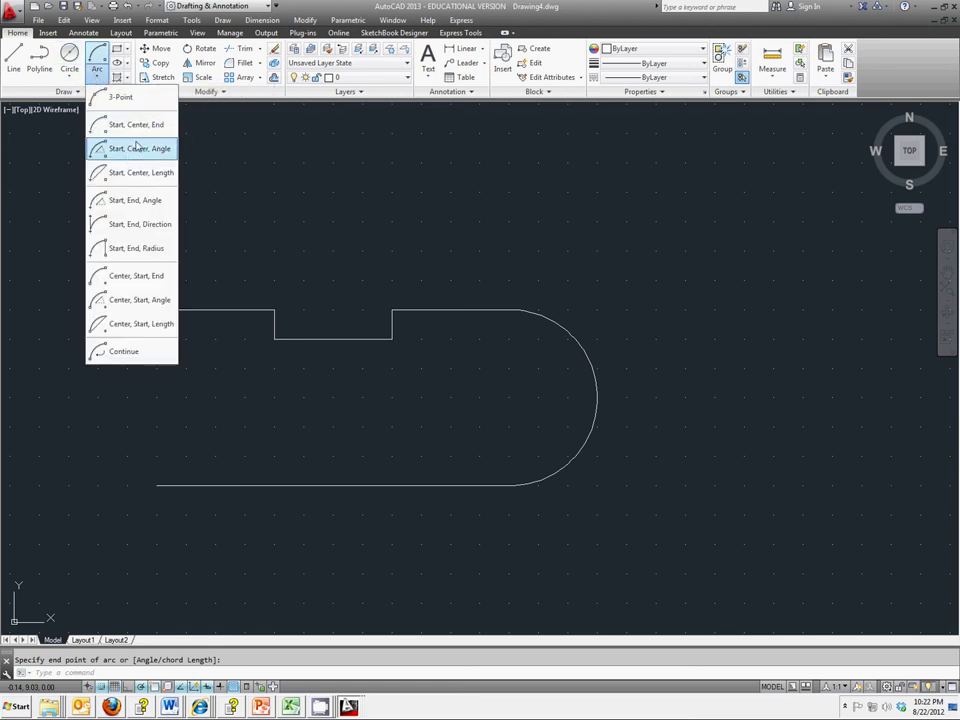
{"action": "left_click", "coordinate": [122, 125]}
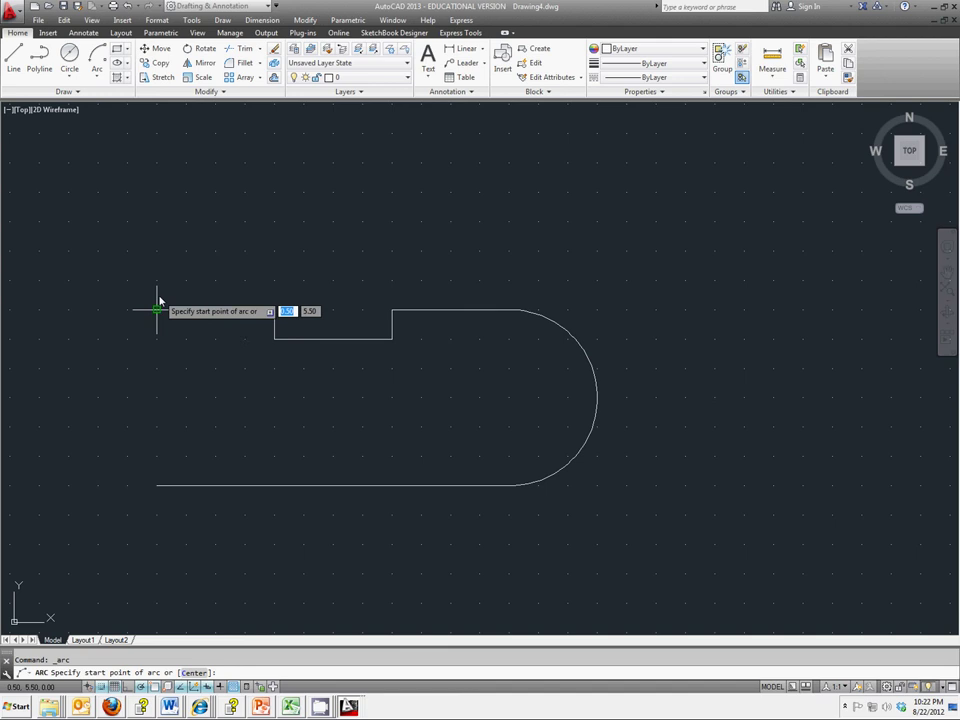
{"action": "left_click", "coordinate": [157, 310]}
{"action": "left_click", "coordinate": [157, 397]}
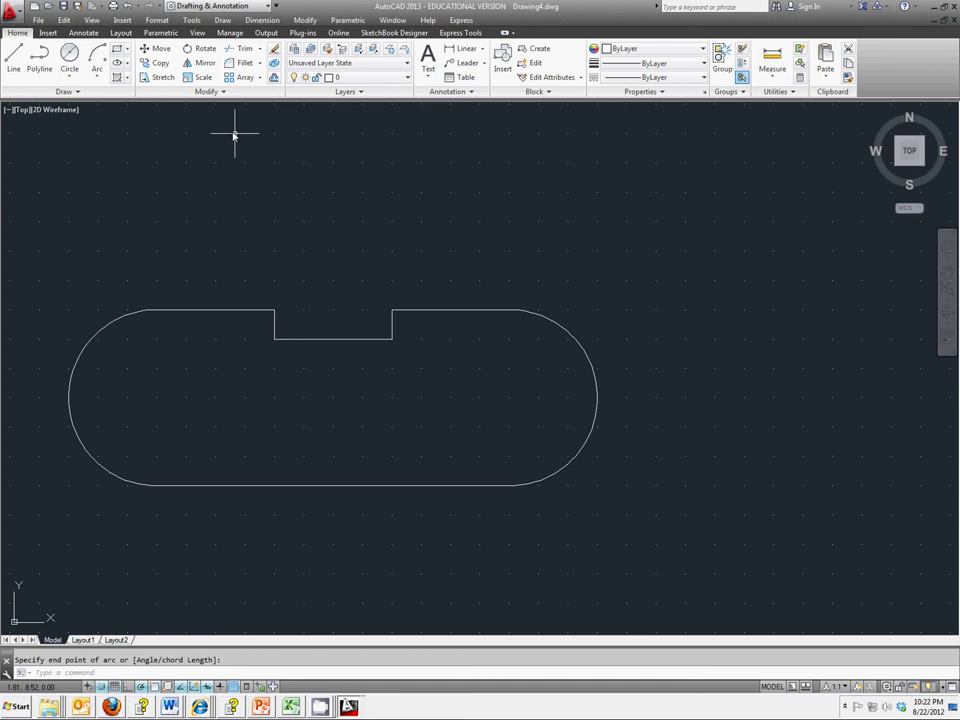
- Draw a 1.25-diameter circle centred on the left arc's centre point
{"action": "left_click", "coordinate": [72, 70]}
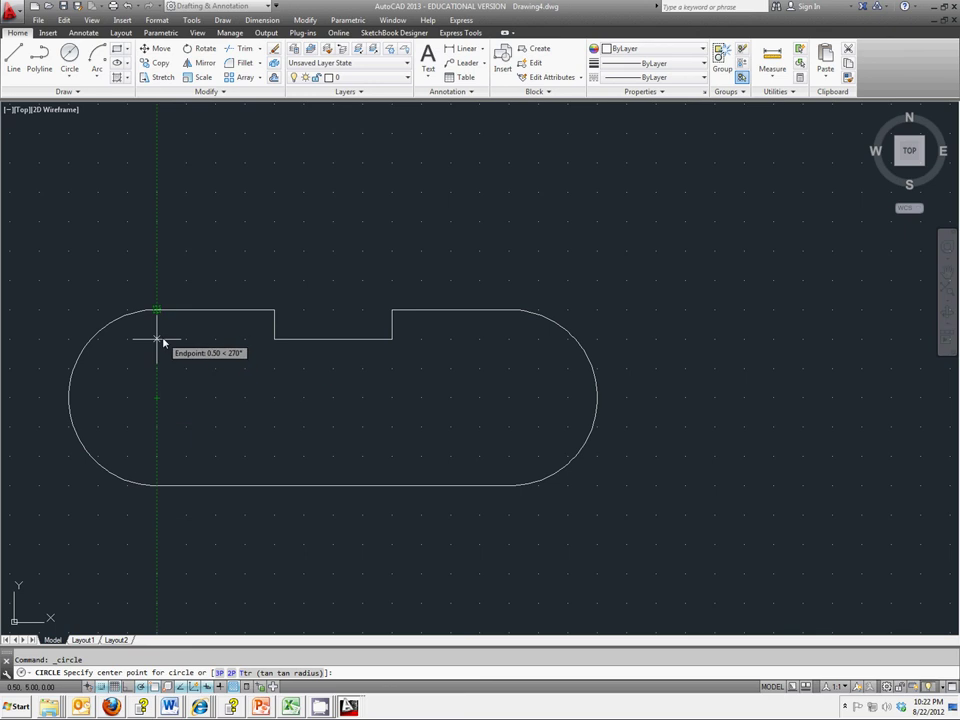
{"action": "left_click", "coordinate": [156, 397]}
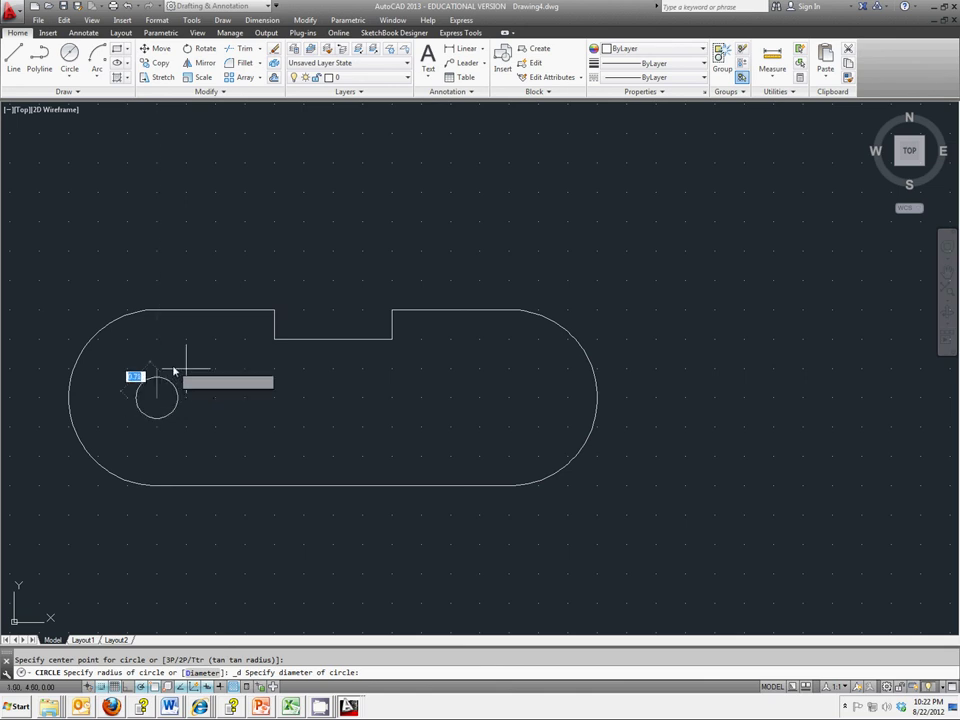
{"action": "type", "text": "."}
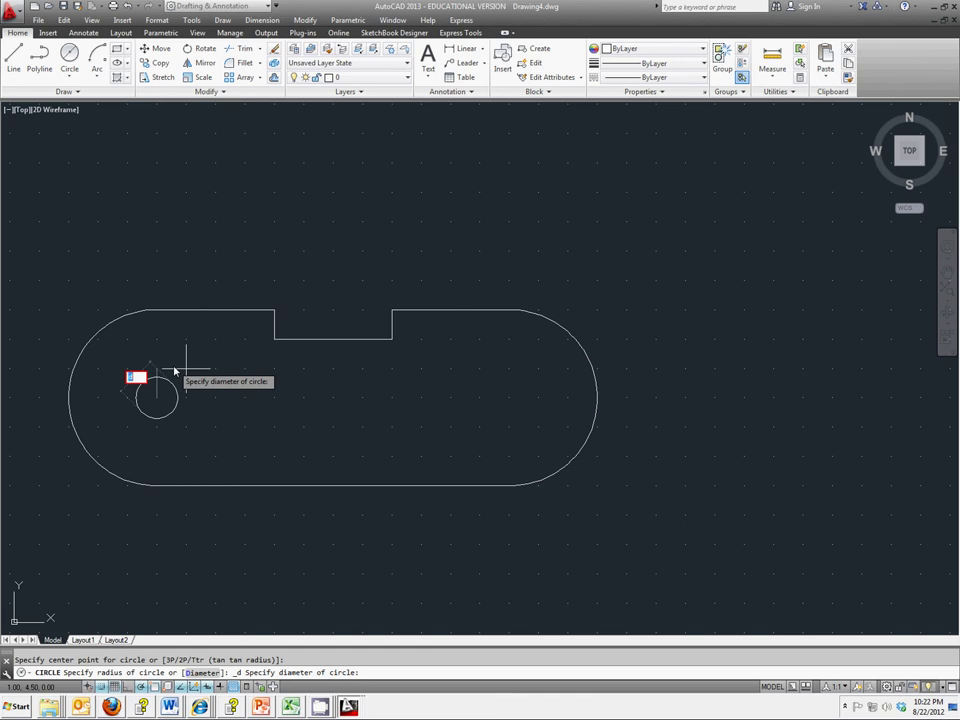
{"action": "type", "text": "75"}
{"action": "type", "text": "1.25"}
{"action": "key", "text": "Return"}
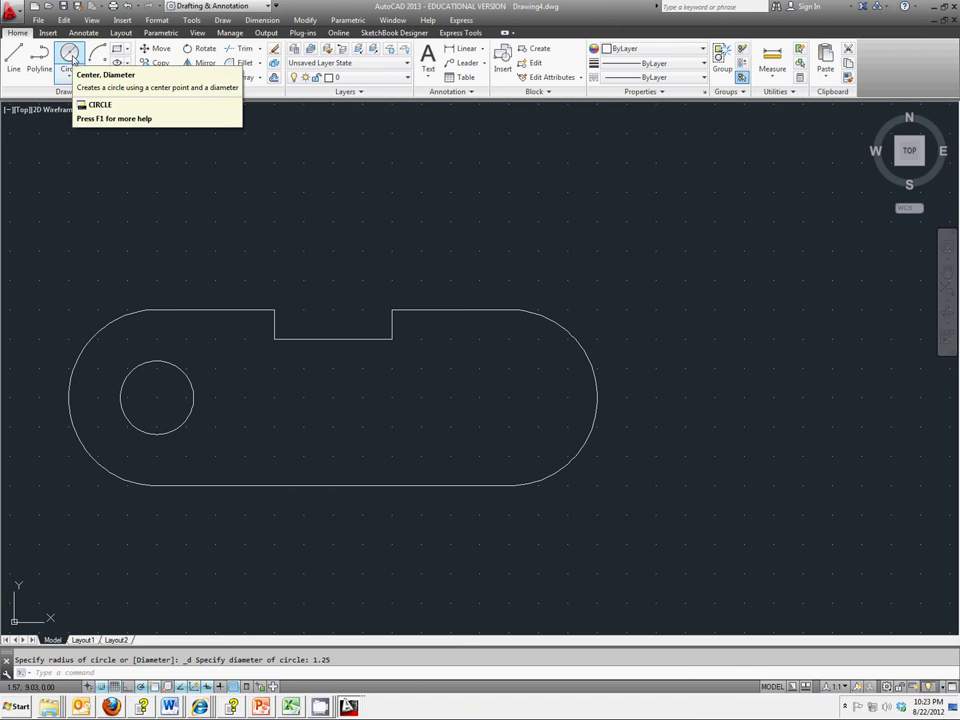
- Draw a 1.25-diameter circle centred on the right arc's centre point, then recentre the view
{"action": "left_click", "coordinate": [70, 55]}
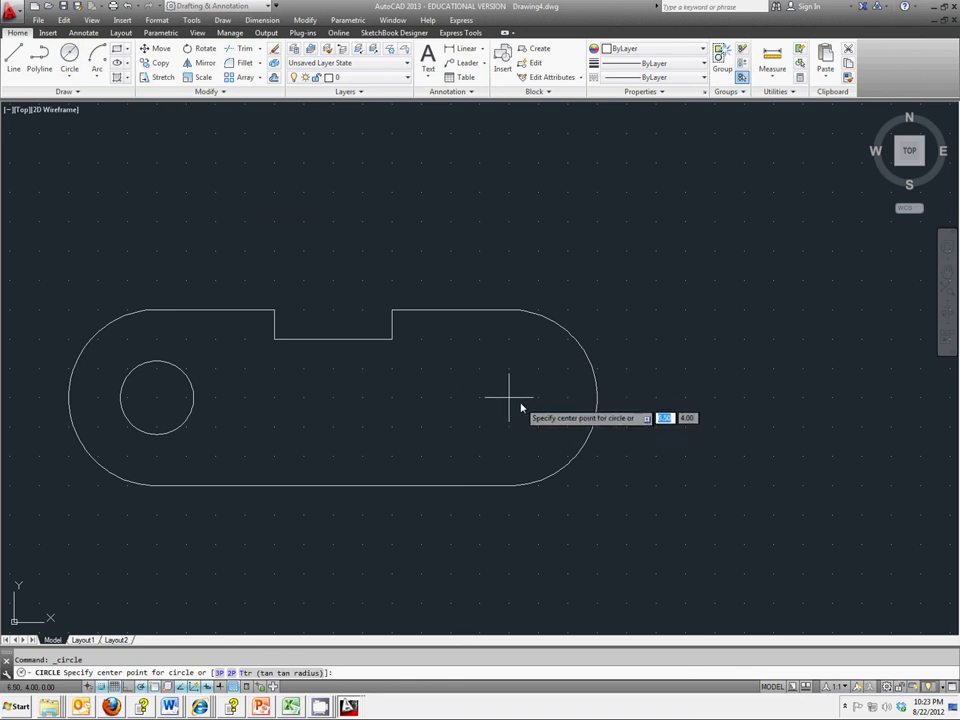
{"action": "mouse_move", "coordinate": [509, 314]}
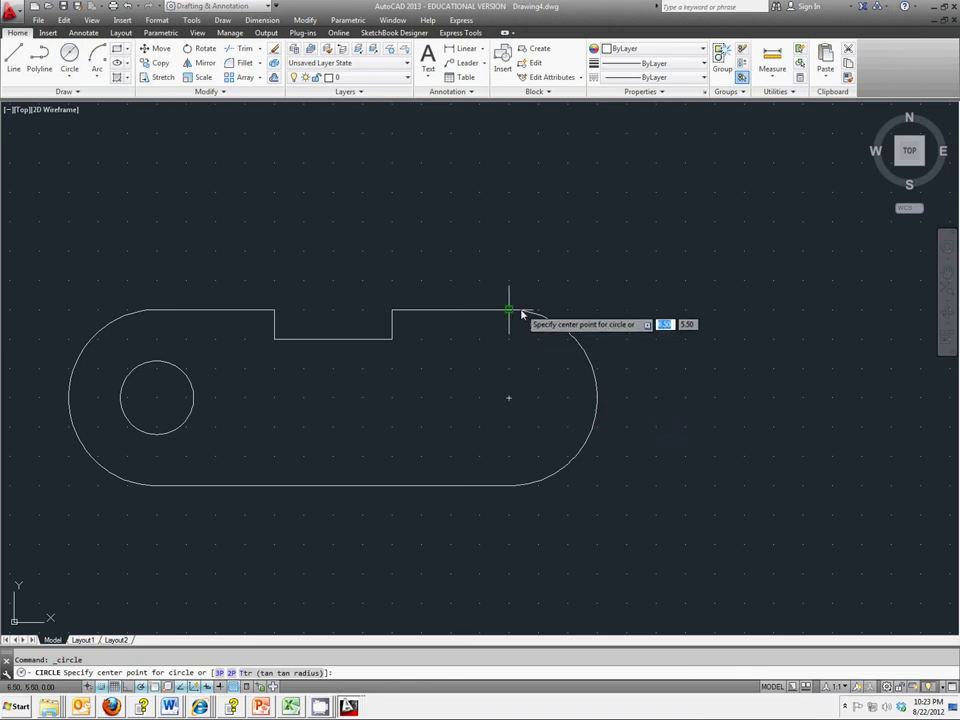
{"action": "left_click", "coordinate": [509, 397]}
{"action": "type", "text": "d"}
{"action": "key", "text": "Return"}
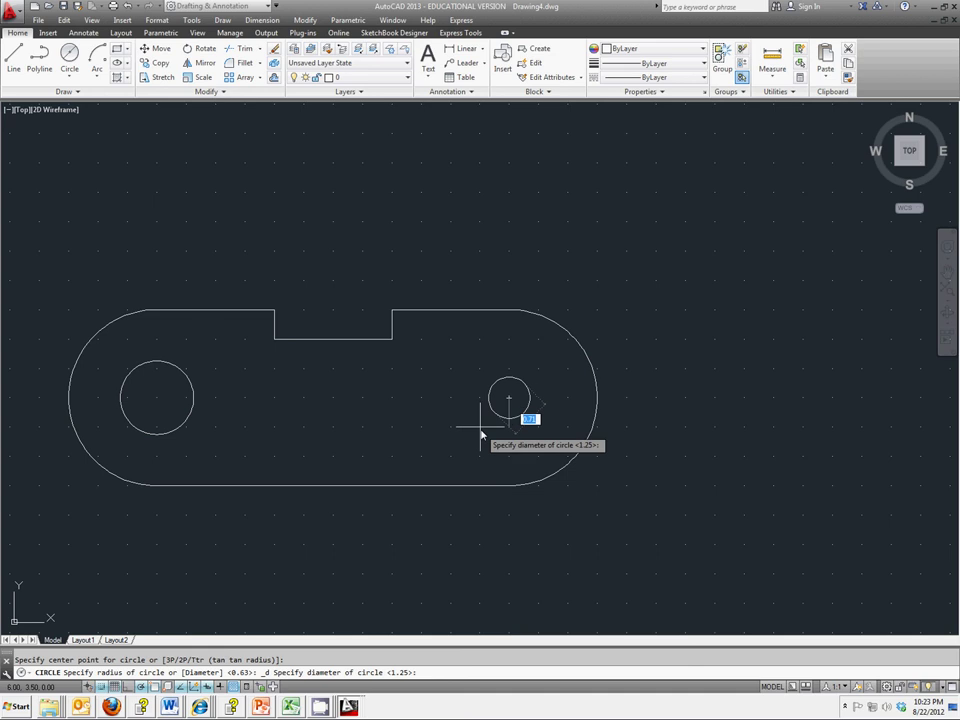
{"action": "key", "text": "Return"}
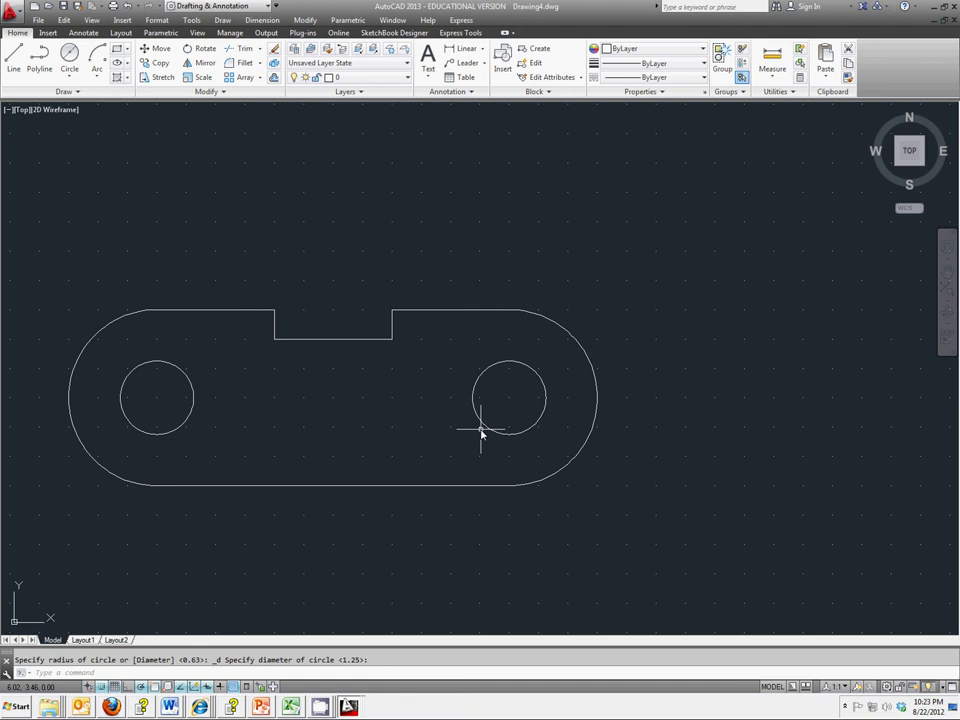
{"action": "middle_click_drag", "start_coordinate": [354, 317], "coordinate": [525, 293]}
{"action": "left_click", "coordinate": [12, 10]}
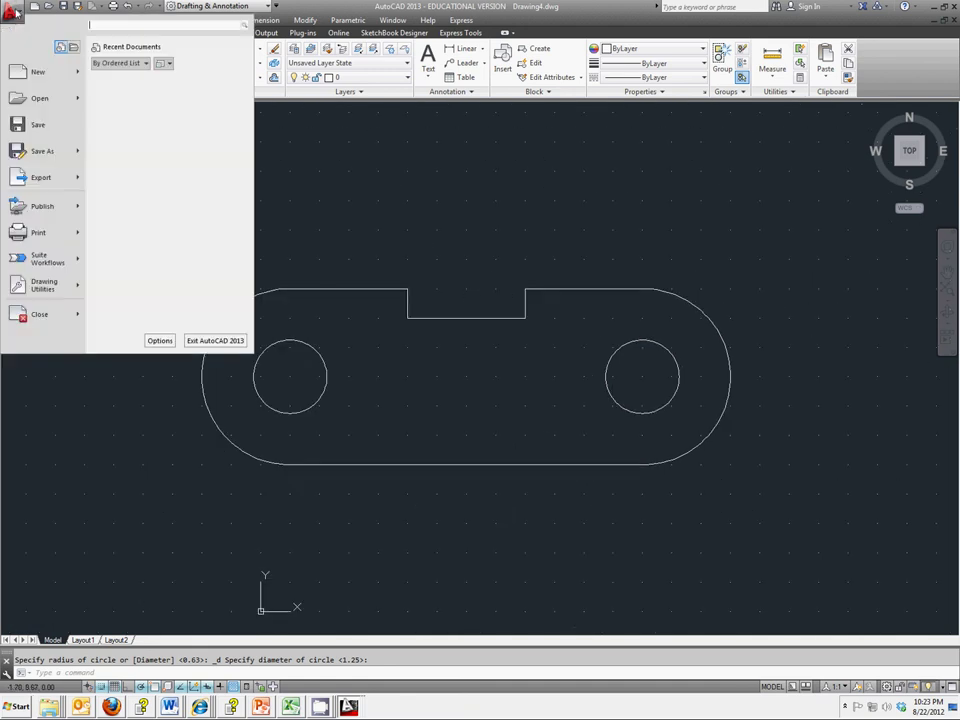
{"action": "left_click", "coordinate": [38, 124]}
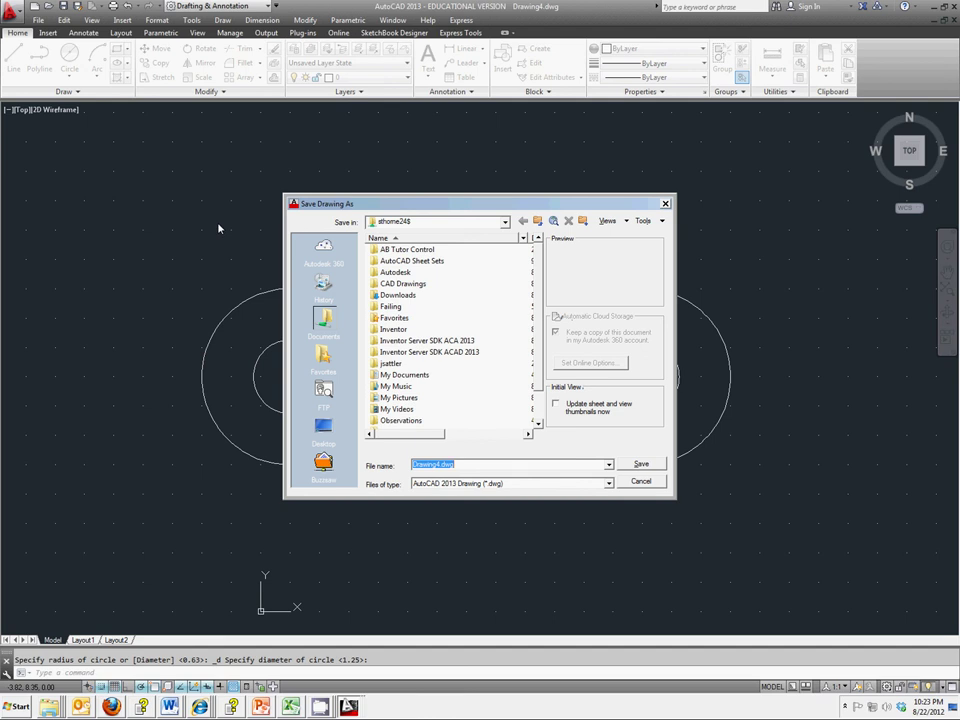
{"action": "left_click", "coordinate": [403, 284]}
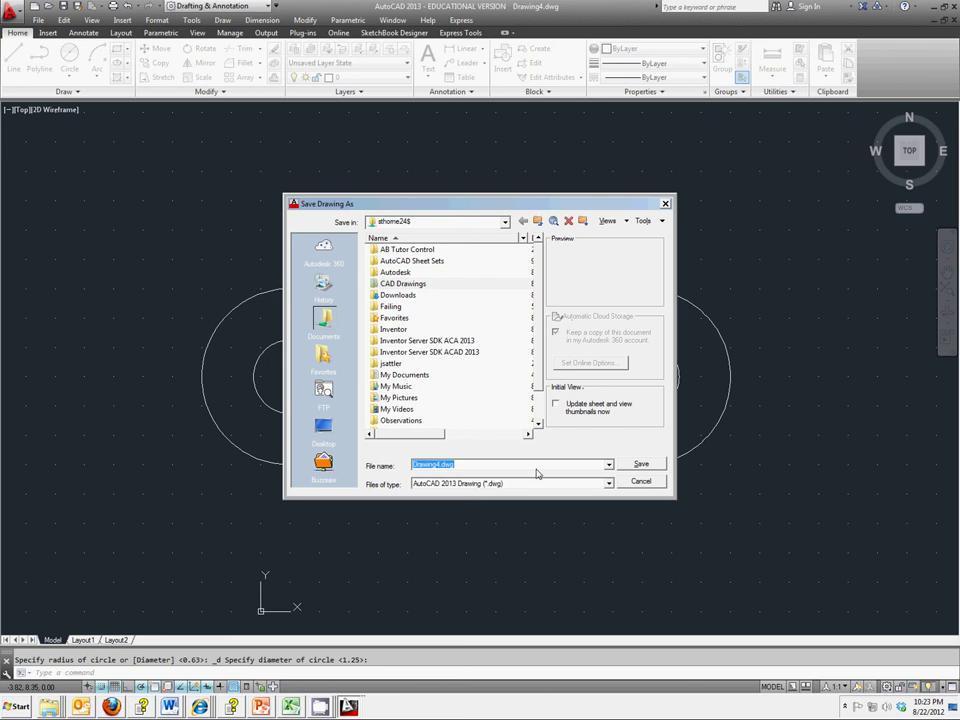
{"action": "left_click", "coordinate": [440, 464]}
{"action": "key", "text": "BackSpace"}
{"action": "key", "text": "BackSpace"}
{"action": "key", "text": "BackSpace"}
{"action": "key", "text": "BackSpace"}
{"action": "key", "text": "BackSpace"}
{"action": "key", "text": "BackSpace"}
{"action": "key", "text": "BackSpace"}
{"action": "key", "text": "BackSpace"}
{"action": "type", "text": "Assignment 2 Spacer"}
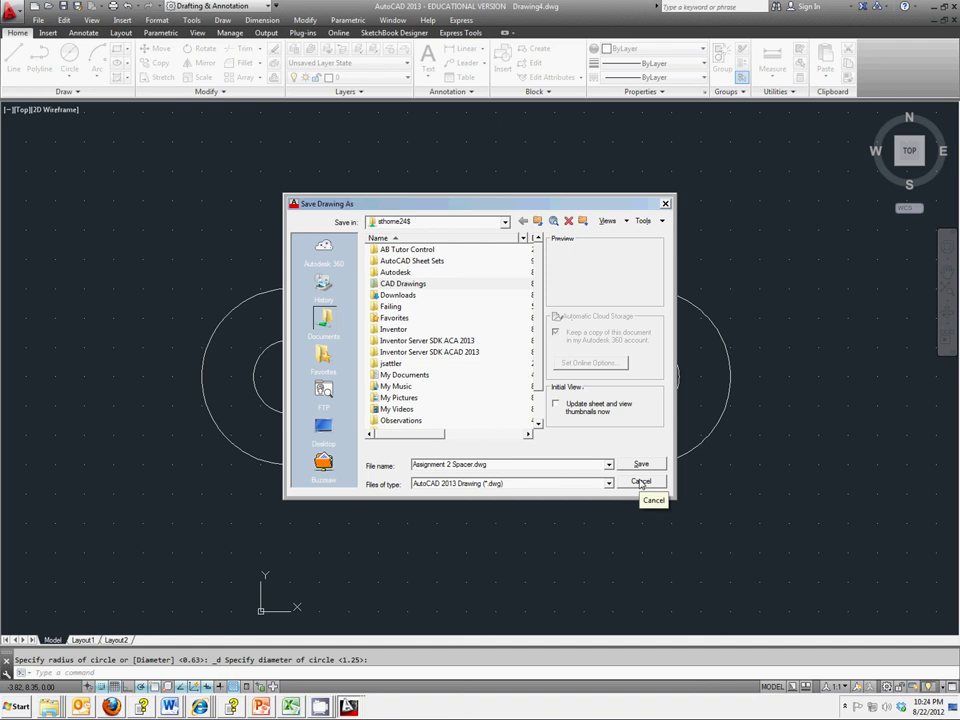
{"action": "left_click", "coordinate": [641, 482]}
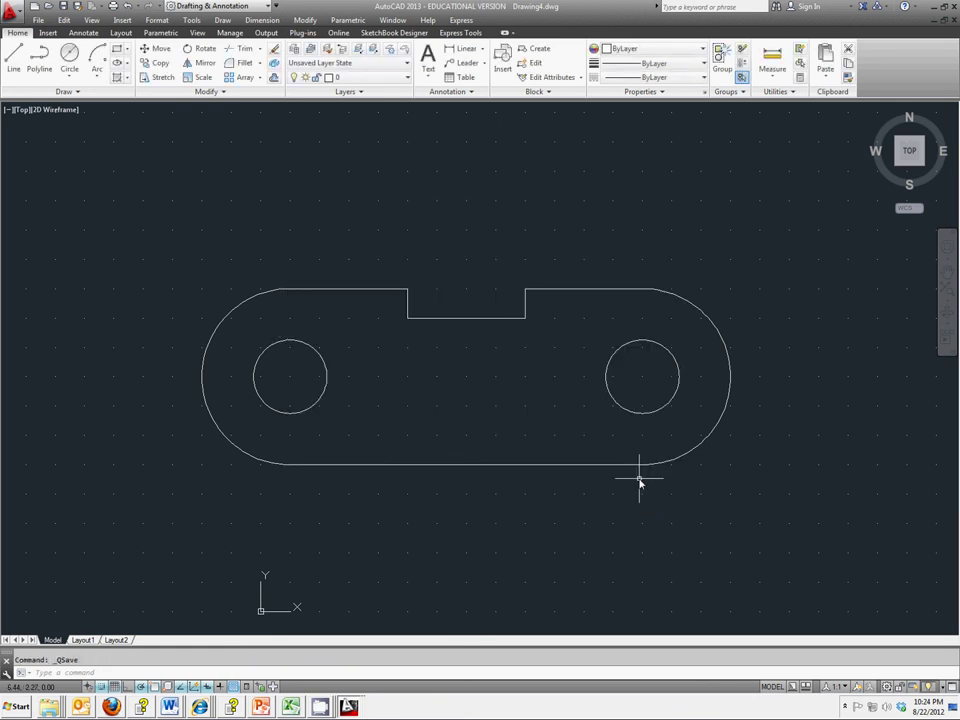